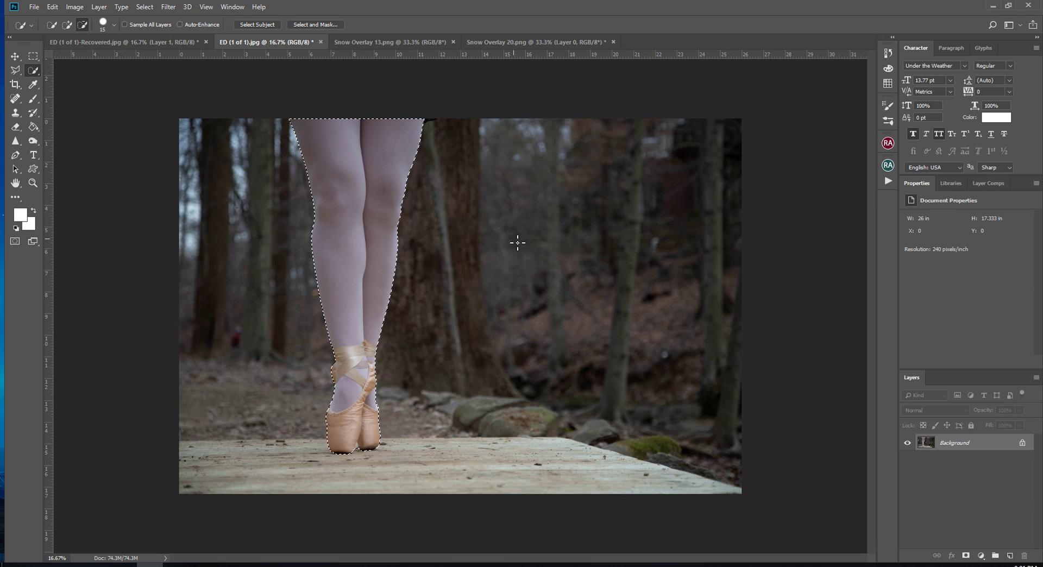
Step: Copy the selected legs to a new layer, duplicate the Background layer, and hide the original Background
key(ctrl+j)
click(946, 461)
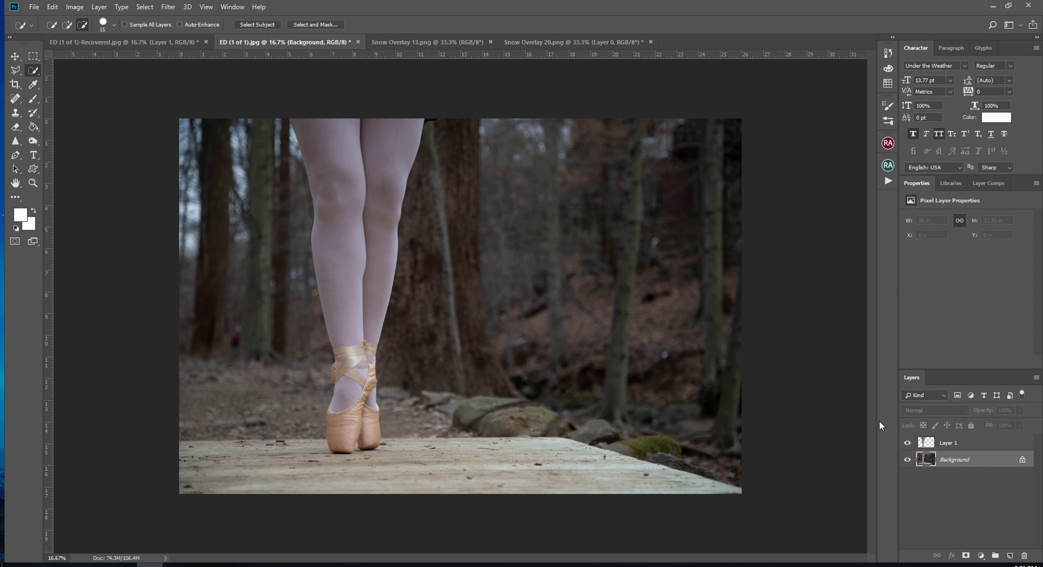
key(ctrl+j)
click(907, 476)
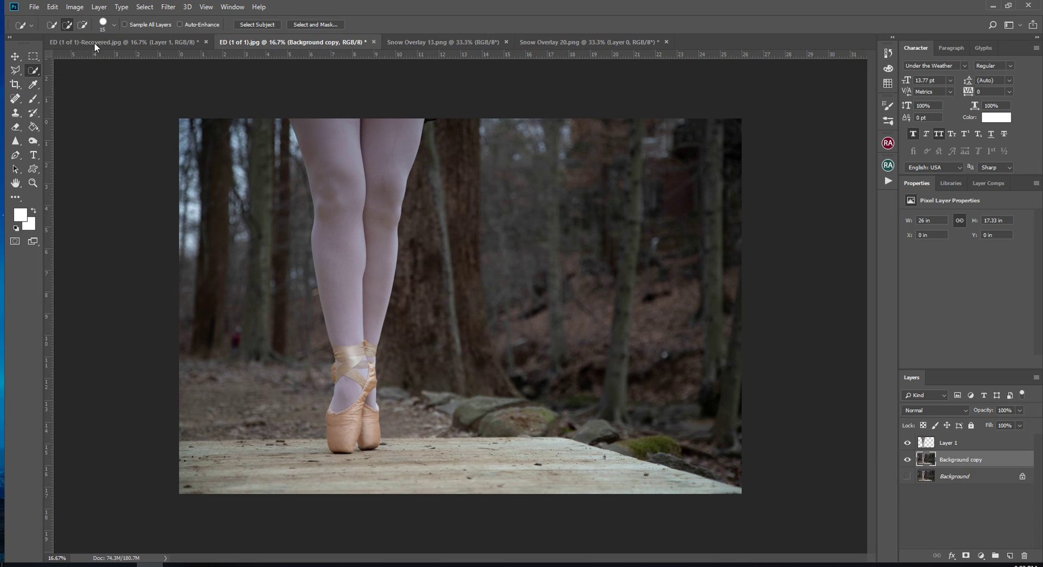
Step: Quick-select the woods behind the legs and above the wooden platform on Background copy, and copy them to a new layer
mouse_move(252, 263)
mouse_down()
mouse_move(259, 317)
mouse_move(585, 262)
mouse_move(683, 309)
mouse_move(704, 343)
mouse_up()
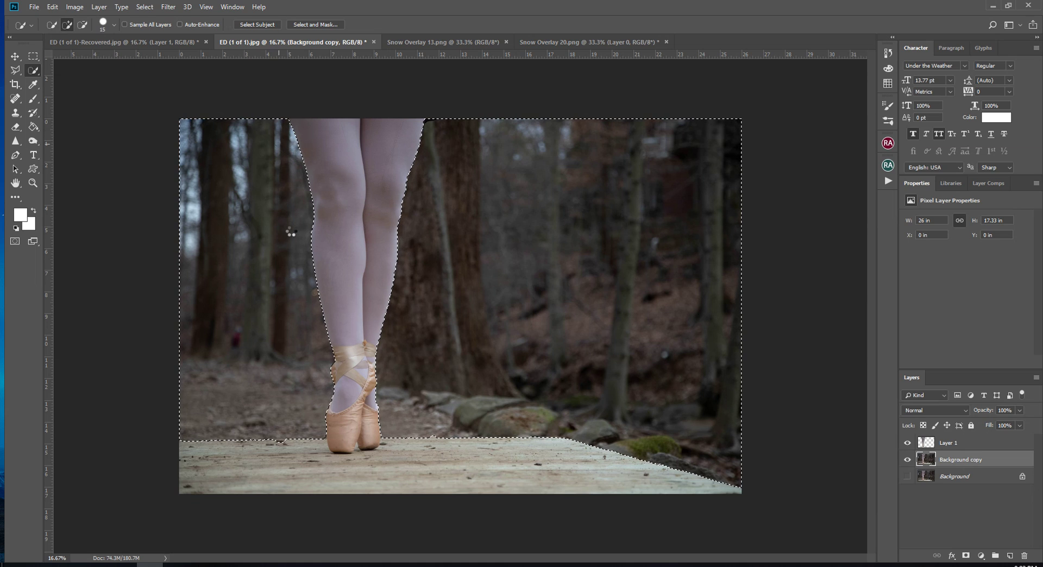
click(79, 25)
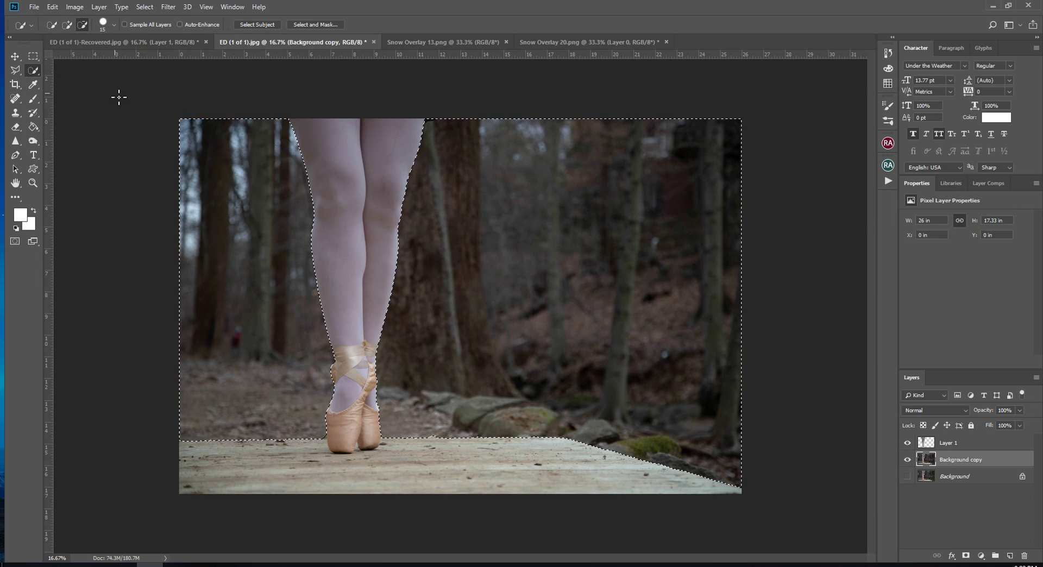
key(ctrl+j)
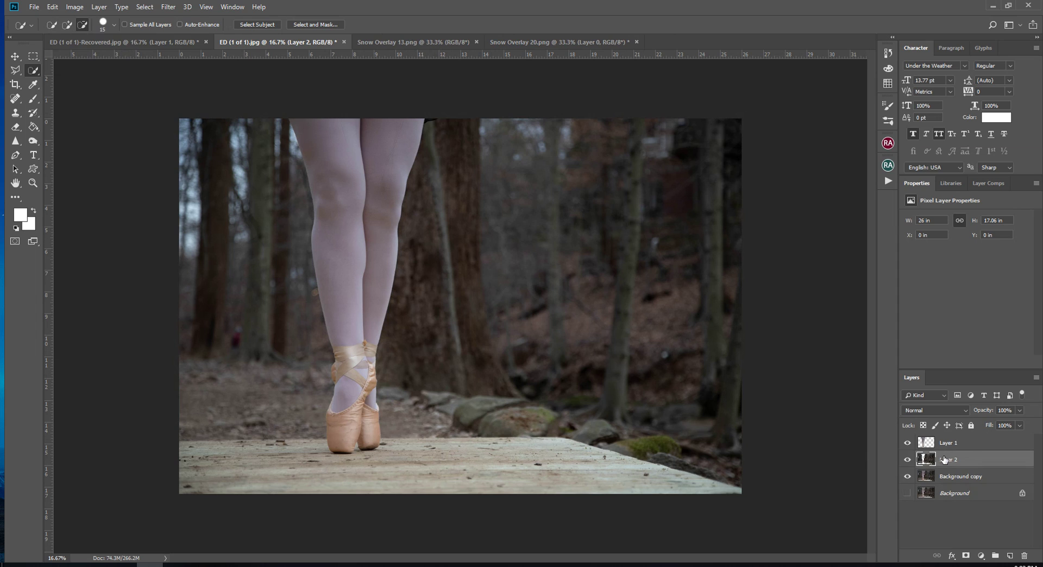
Step: Open the Camera Raw filter on the copied woods layer and set Clarity and Dehaze to -100
click(168, 7)
click(188, 75)
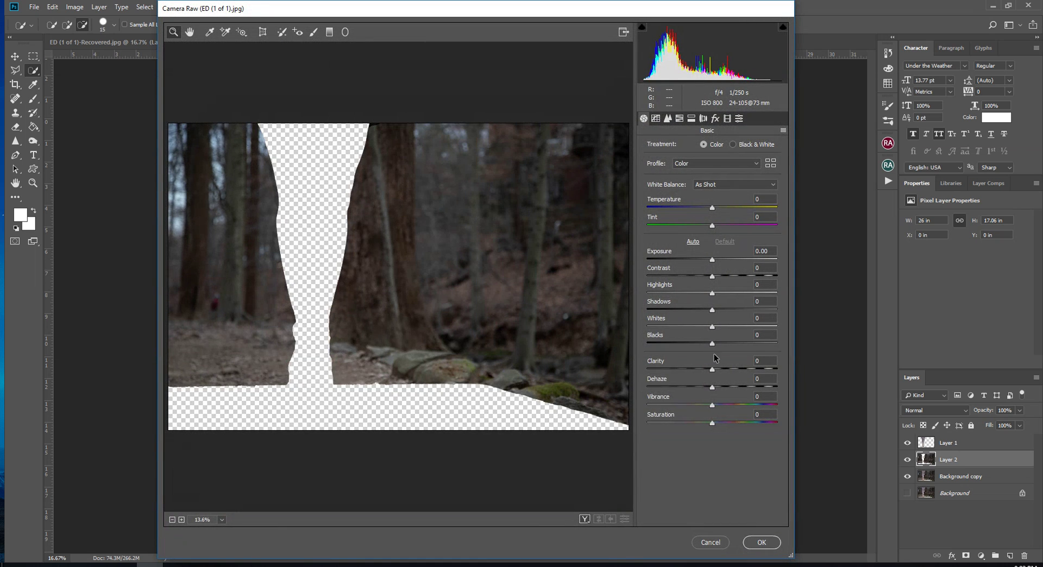
drag(660, 369, 642, 388)
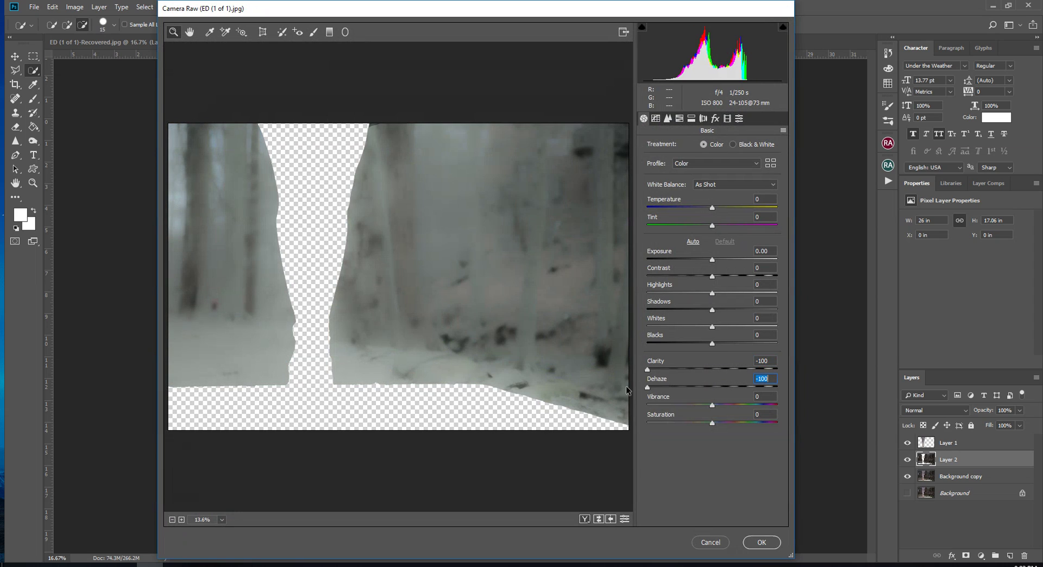
Step: Brighten the woods with Exposure +0.65, Highlights +44, Shadows +37 and Whites +48, and apply the Camera Raw filter
drag(726, 260, 720, 262)
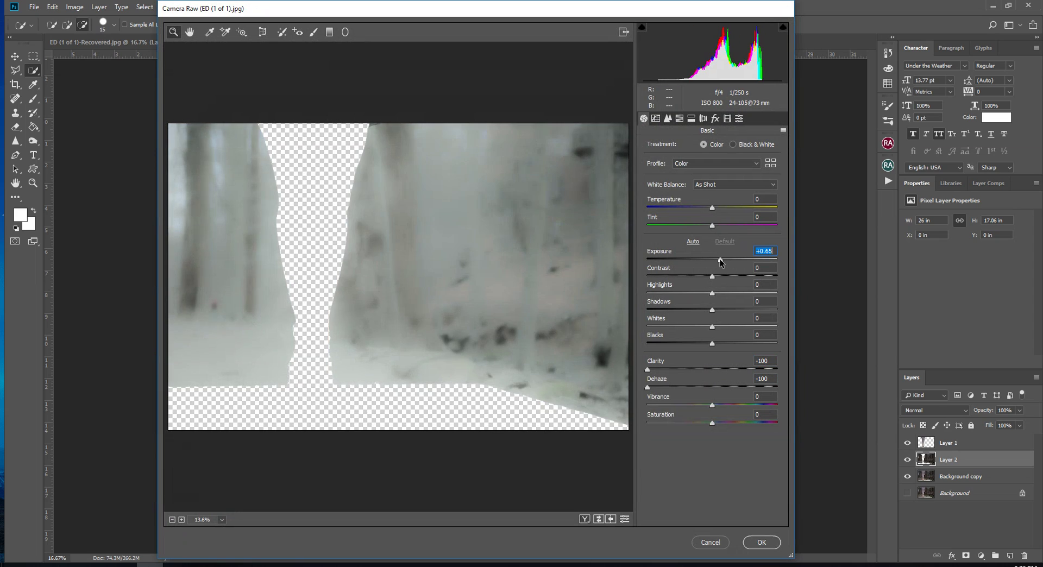
drag(679, 293, 740, 294)
click(674, 310)
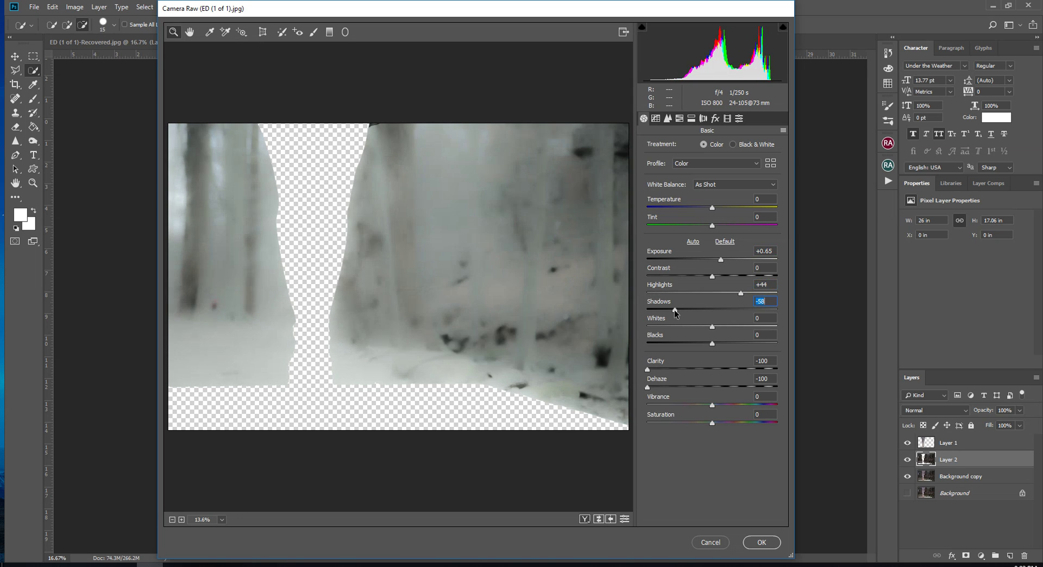
drag(674, 310, 742, 327)
click(683, 326)
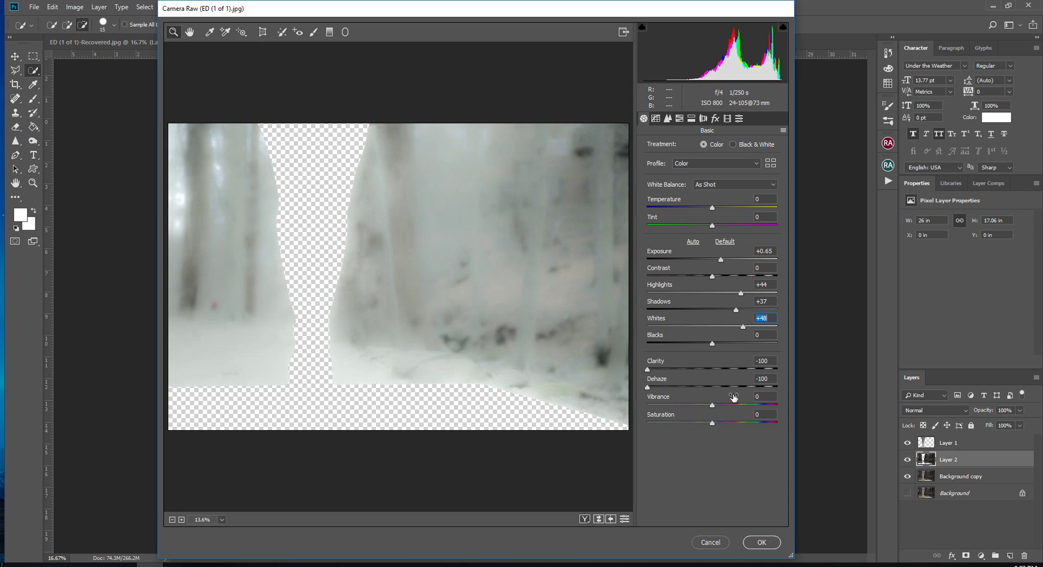
click(759, 541)
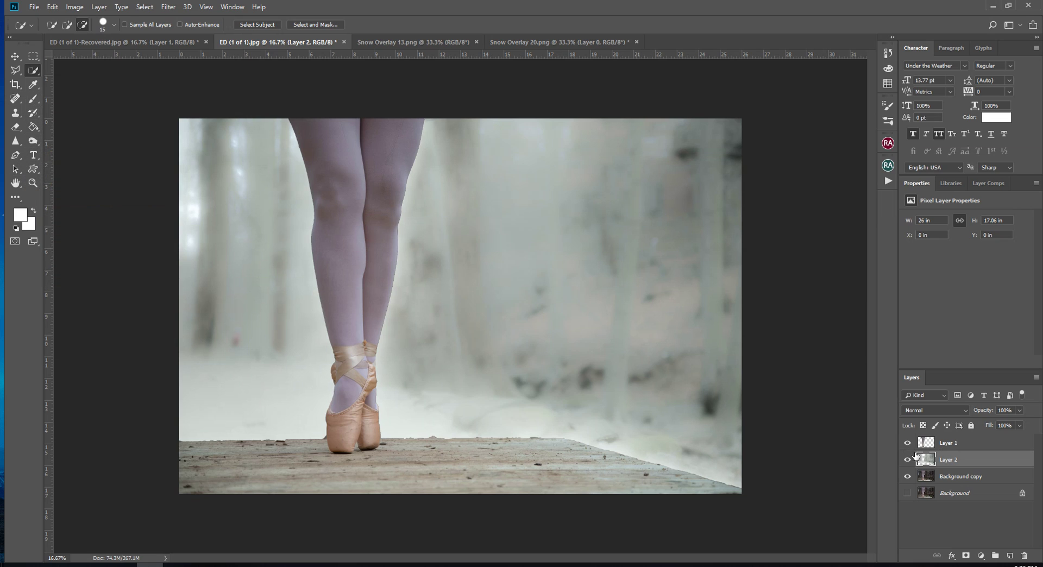
click(18, 128)
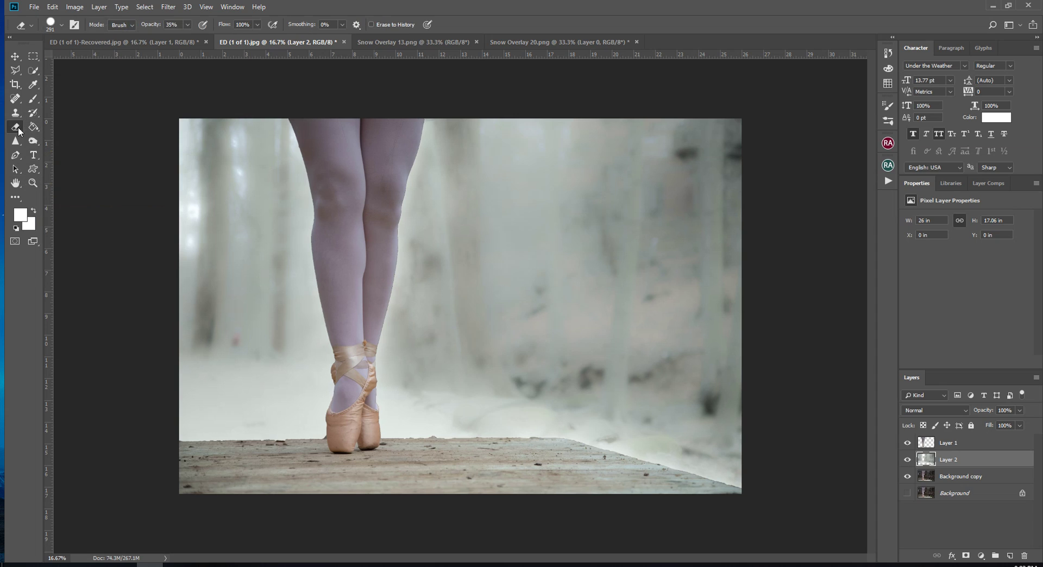
drag(326, 438, 253, 436)
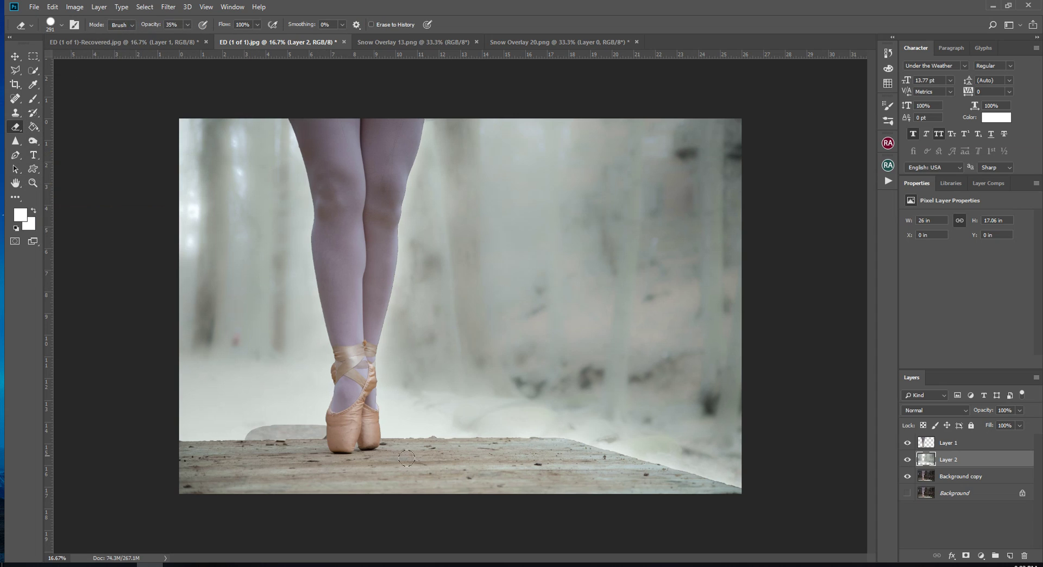
key(ctrl+z)
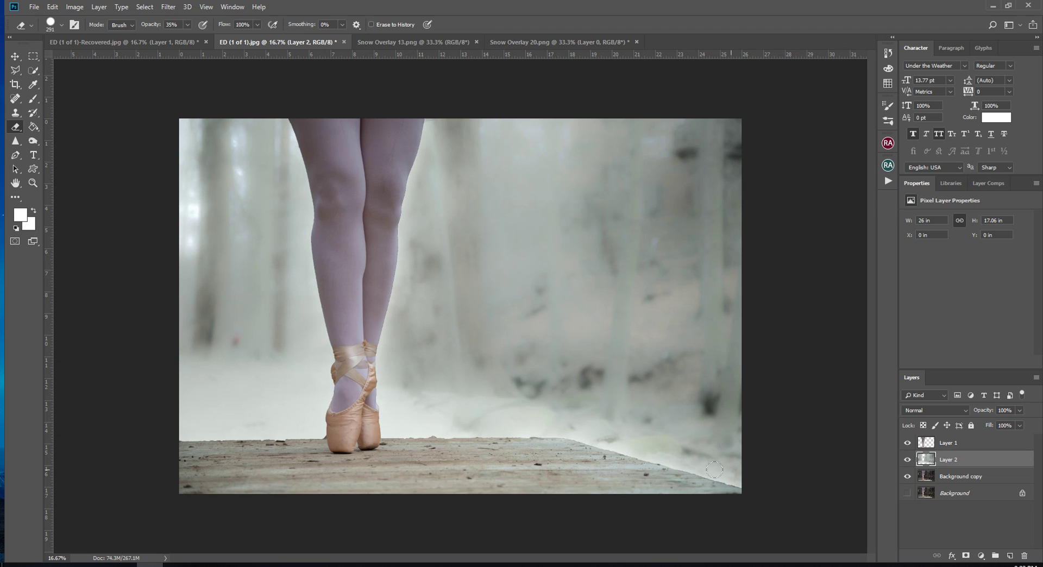
Step: Bring the Snow Overlay 13 image in above the legs layer and scale it to cover the whole 26 × 17.33 in canvas
click(959, 445)
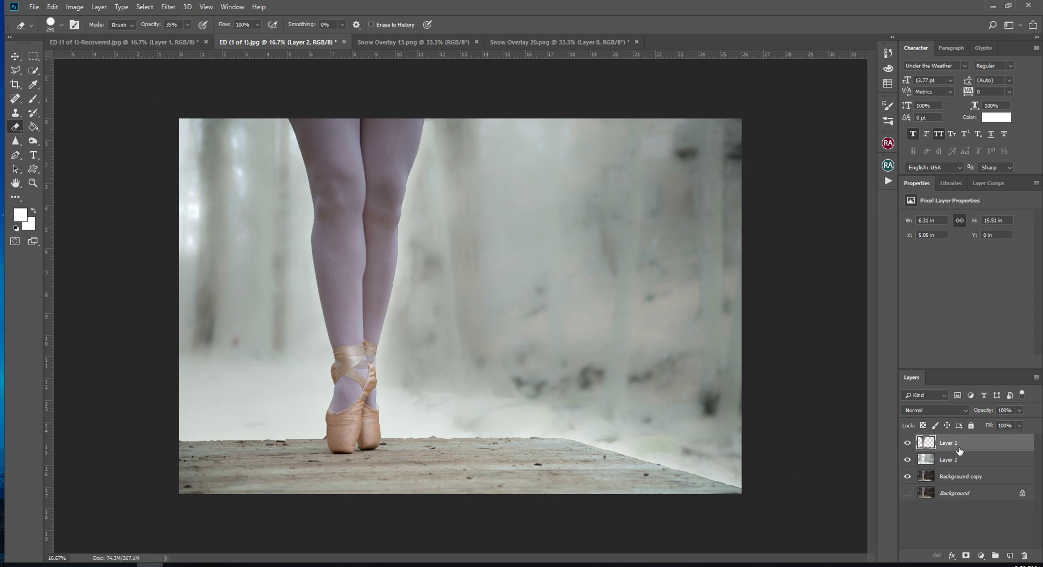
click(16, 56)
click(418, 43)
drag(436, 219, 366, 226)
click(538, 239)
drag(549, 348, 742, 493)
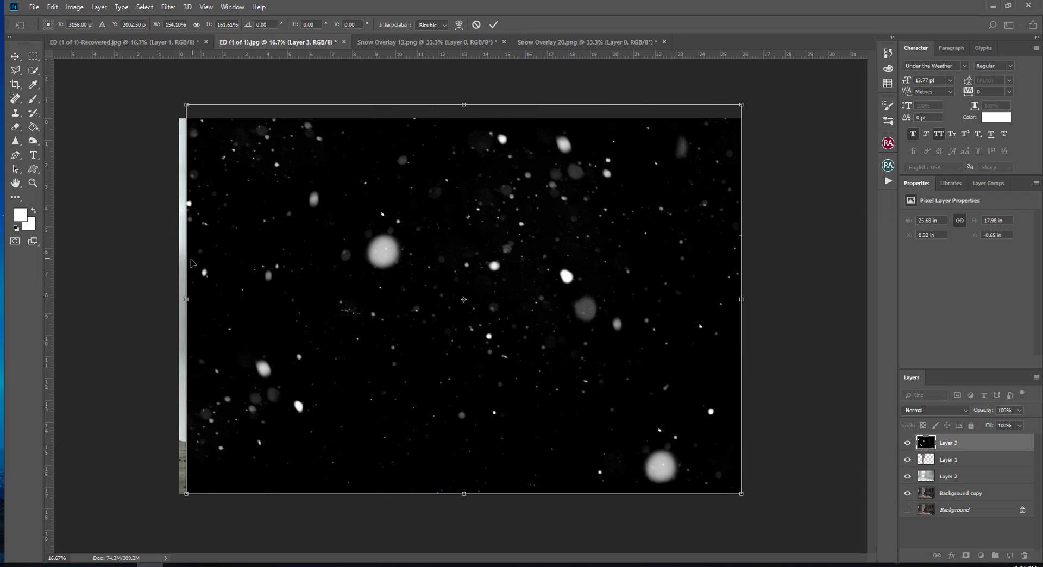
drag(186, 104, 179, 118)
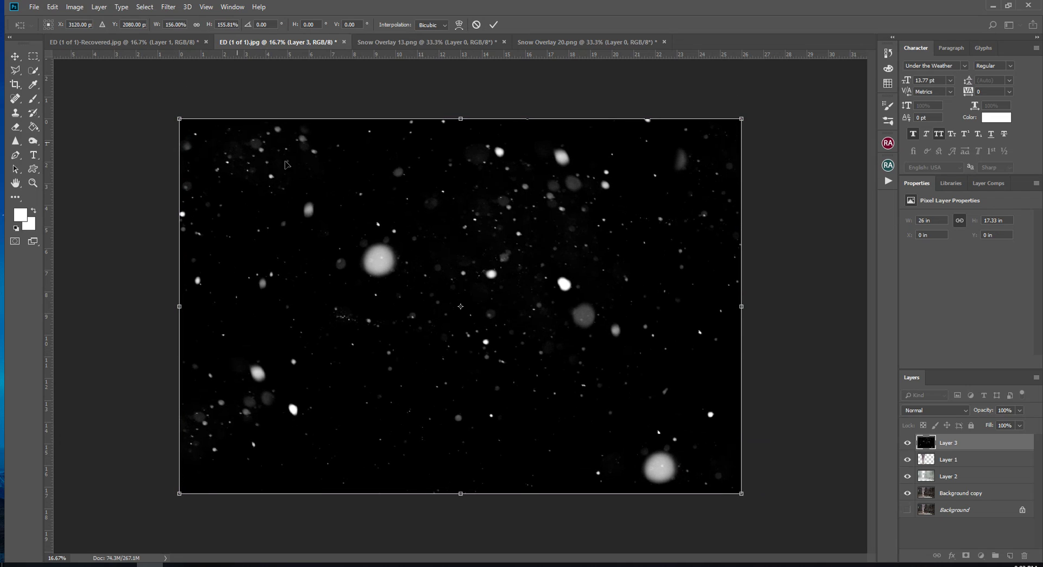
key(Return)
Step: Set the snow overlay layer to Screen blending with 70% opacity and 74% fill
click(934, 410)
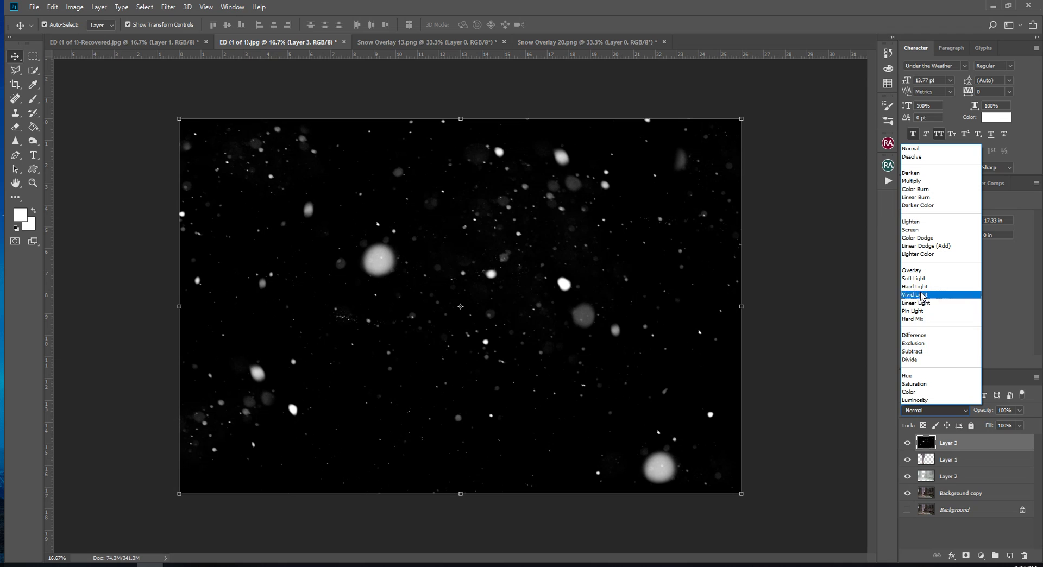
click(913, 228)
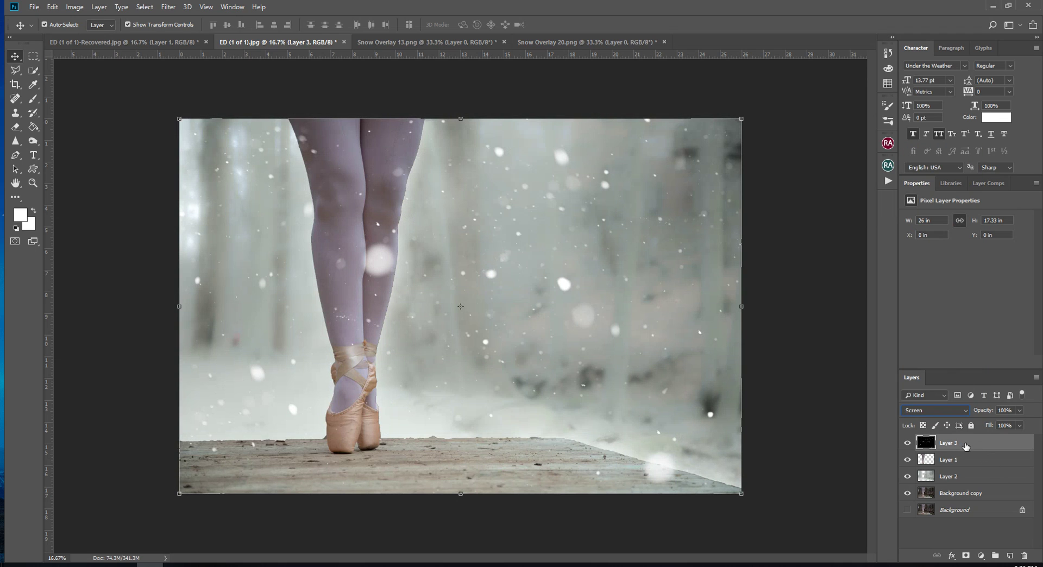
click(943, 462)
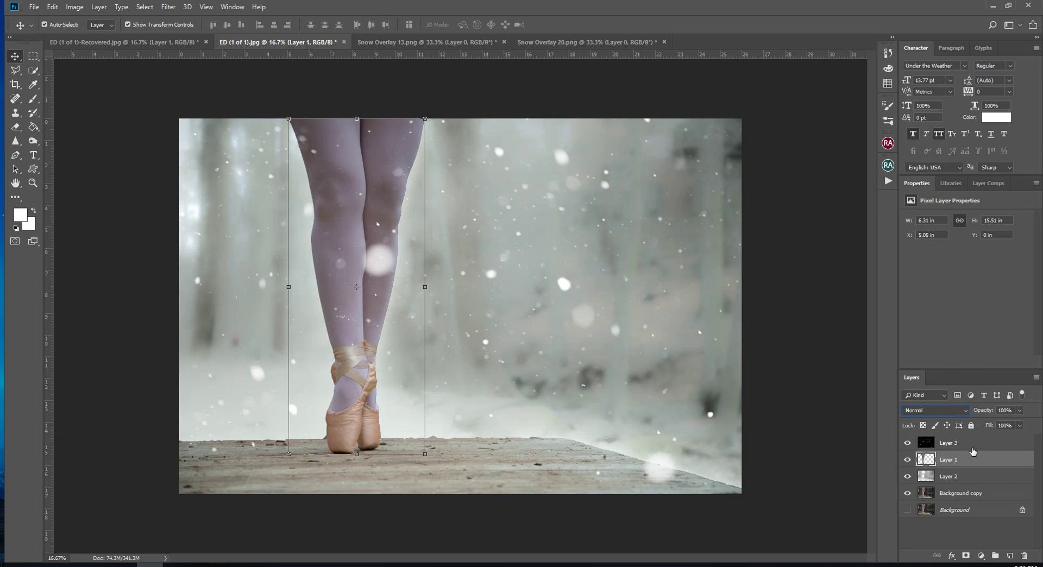
click(972, 449)
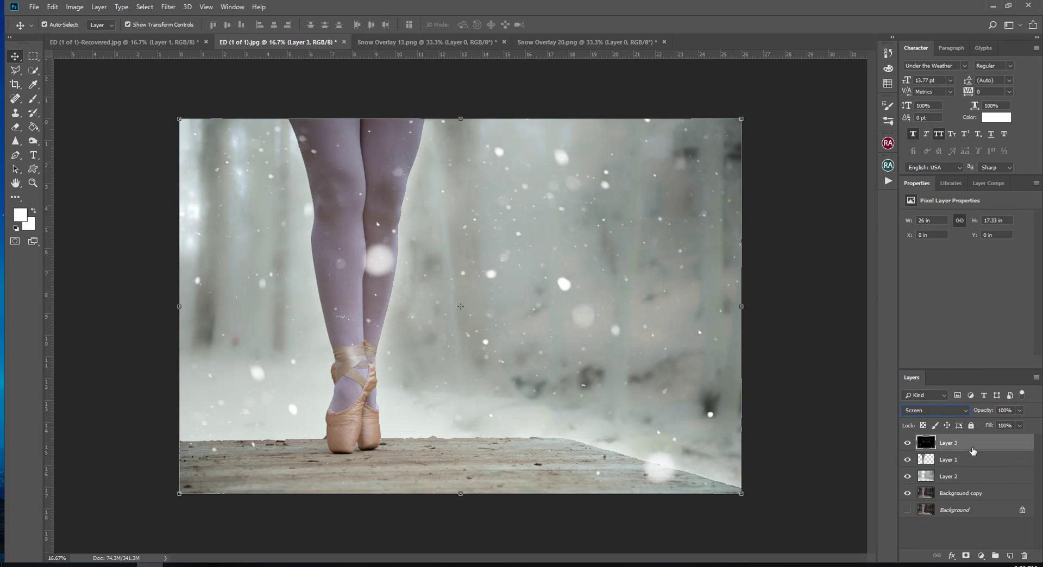
click(1019, 410)
drag(1022, 423, 1006, 427)
click(1009, 452)
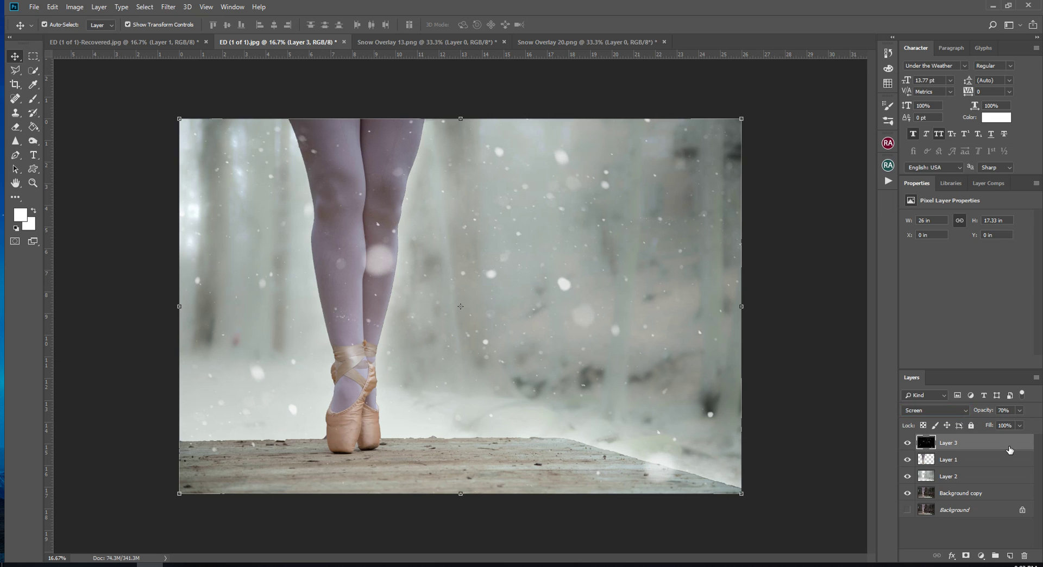
click(1020, 425)
click(1007, 438)
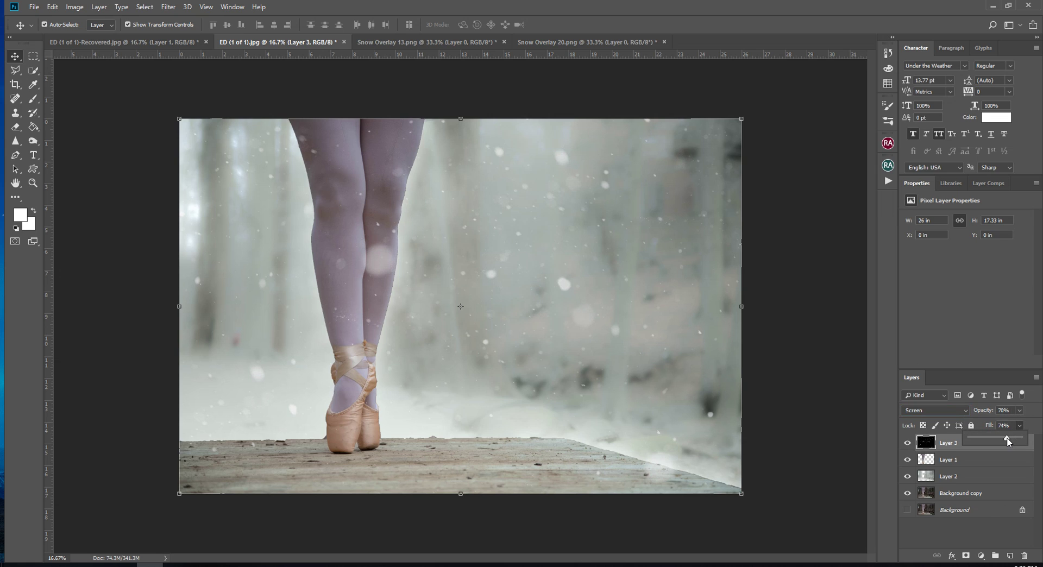
Step: Bring the Snow Overlay 20 image in above the first snow overlay and scale it to about 26.12 × 17.33 in
click(951, 450)
click(581, 46)
drag(466, 222, 382, 371)
drag(539, 253, 742, 119)
key(Return)
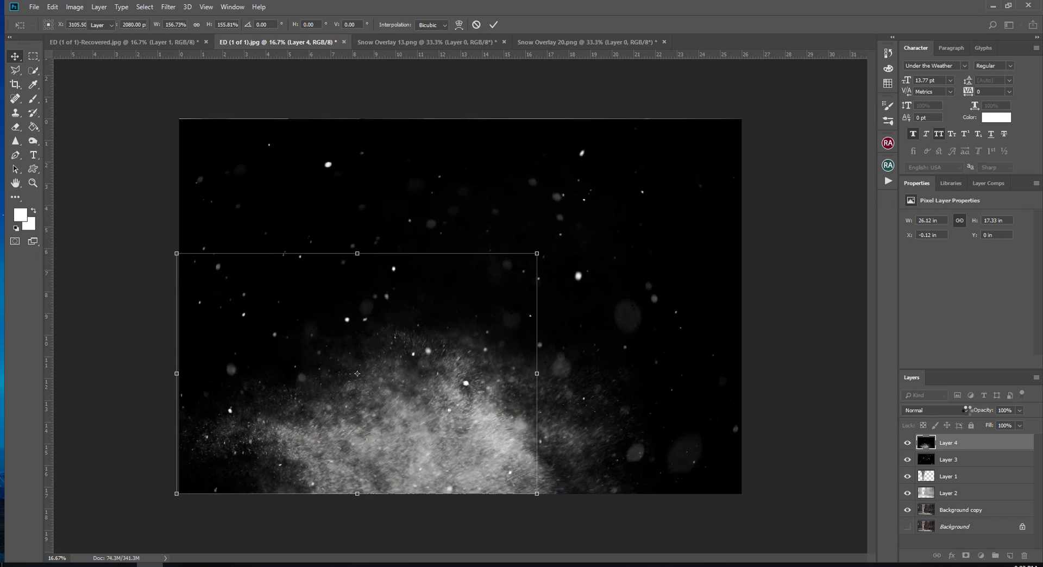
Step: Set the second snow overlay to Screen blending and shift it to about X 0.2 in
click(934, 409)
click(910, 230)
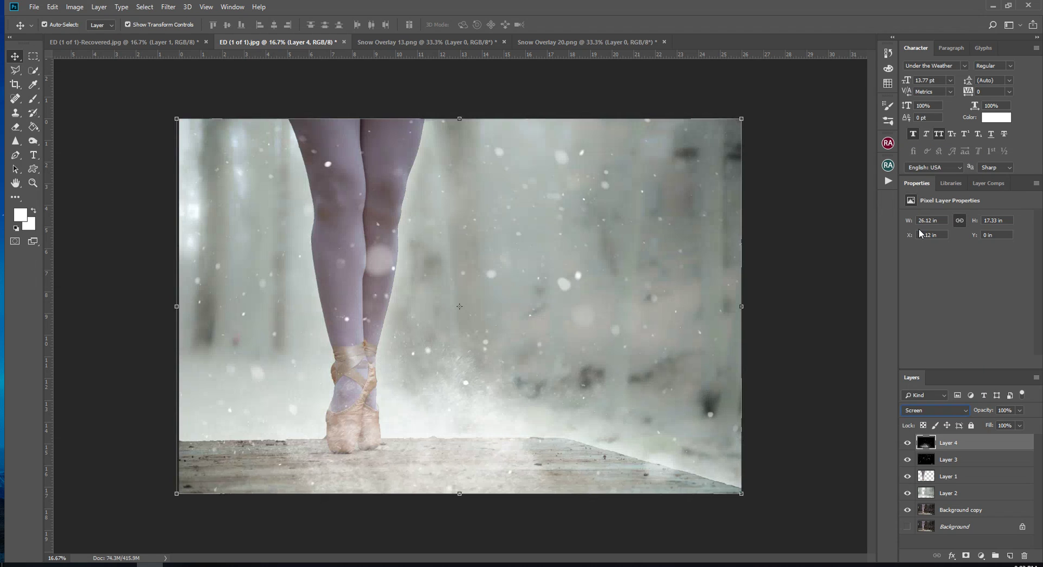
drag(395, 432, 467, 444)
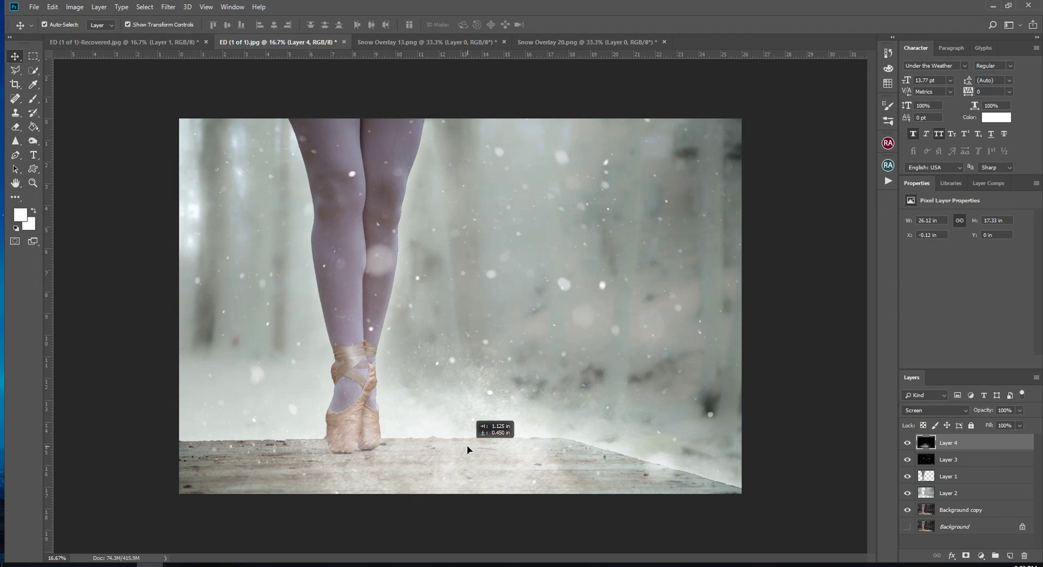
drag(620, 452, 603, 442)
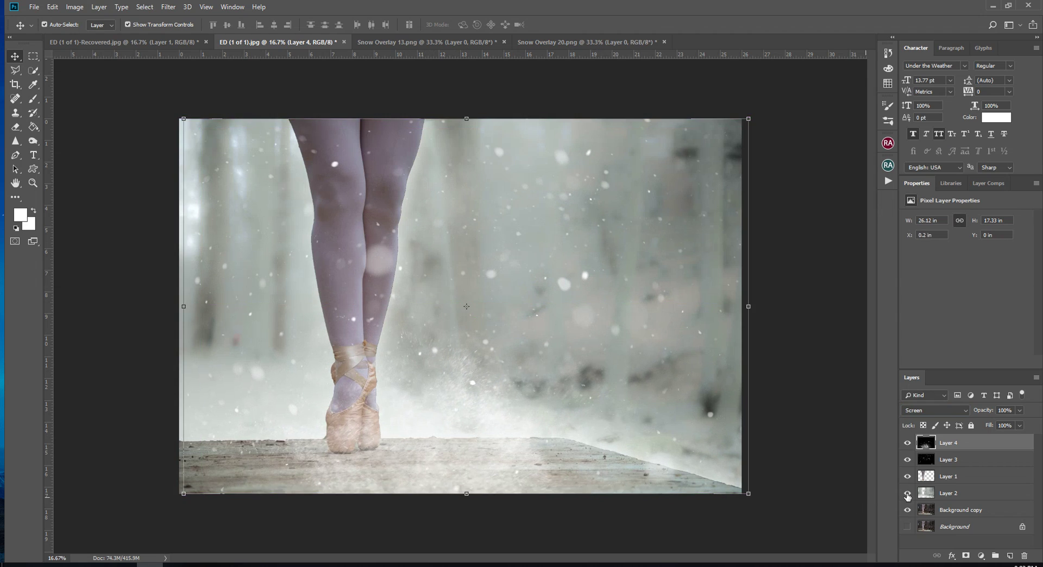
Step: Reduce the second snow overlay to 50% opacity and 50% fill
click(1019, 411)
drag(1022, 424, 997, 440)
click(1032, 414)
click(1019, 425)
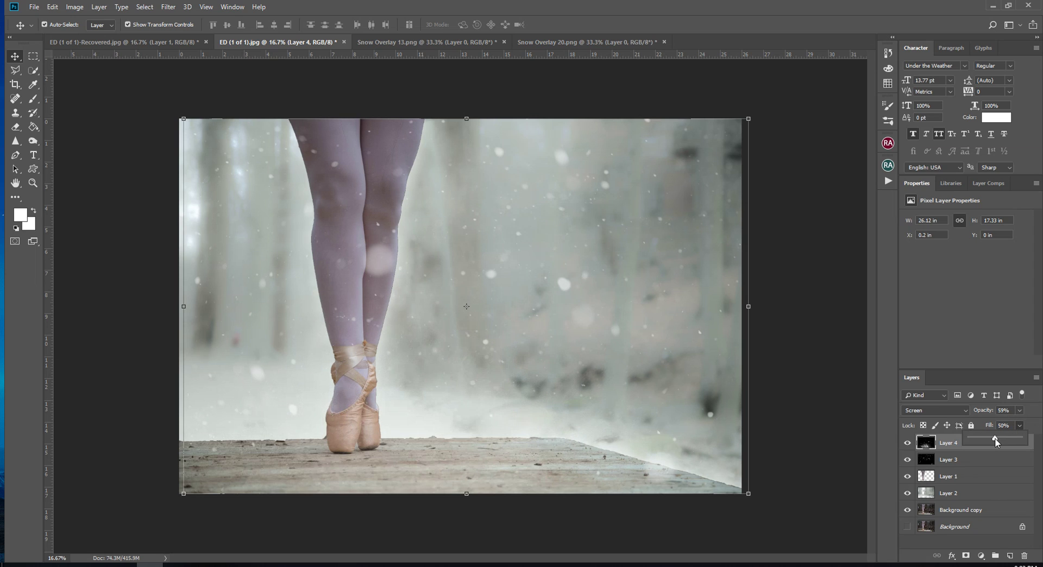
click(1009, 411)
text(50)
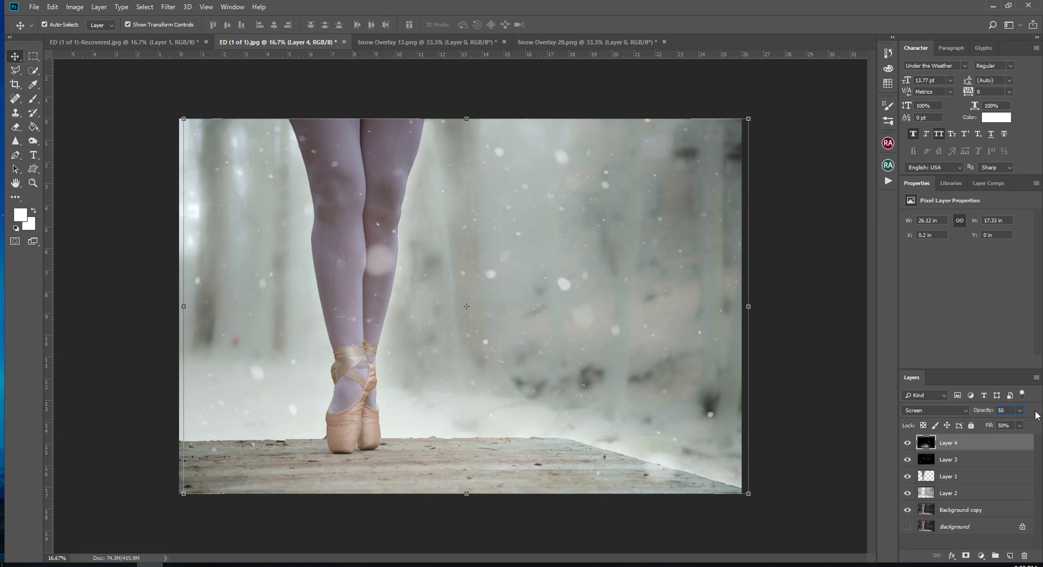
click(859, 412)
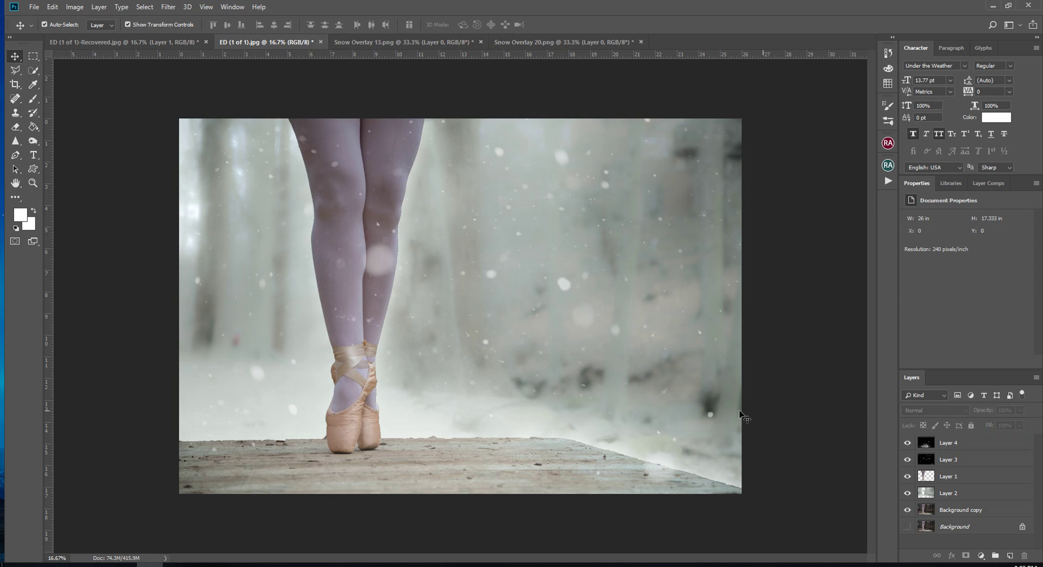
Step: Reposition the second snow overlay at X 0 in and set its opacity to 73%
click(667, 409)
mouse_move(603, 403)
mouse_down()
mouse_move(595, 397)
mouse_move(630, 422)
mouse_up()
click(1020, 410)
click(1020, 424)
click(833, 410)
Step: Erase the second snow overlay over the ballet shoes with the Eraser at 35% opacity
click(14, 129)
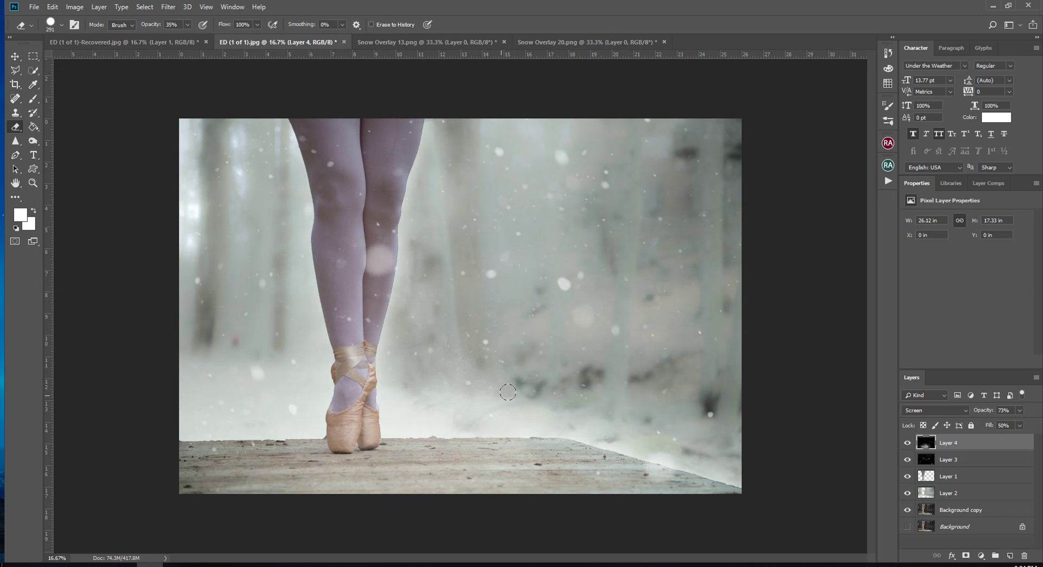
drag(341, 437, 349, 401)
Step: Lighten the wooden platform on Background copy and the dancer's legs on Layer 1, using a large soft Dodge brush on midtones at 14% exposure
click(34, 142)
click(78, 141)
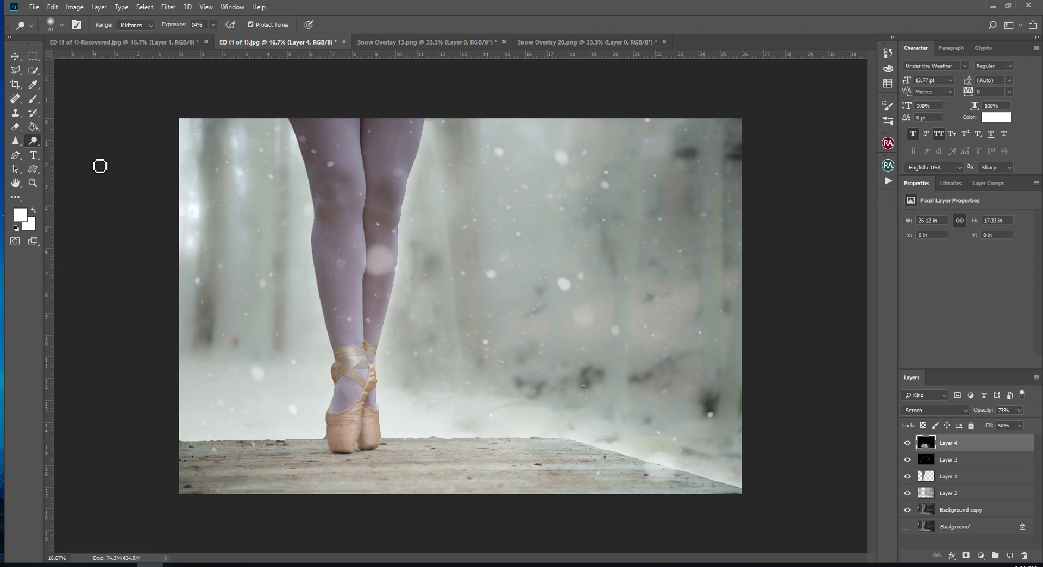
click(61, 24)
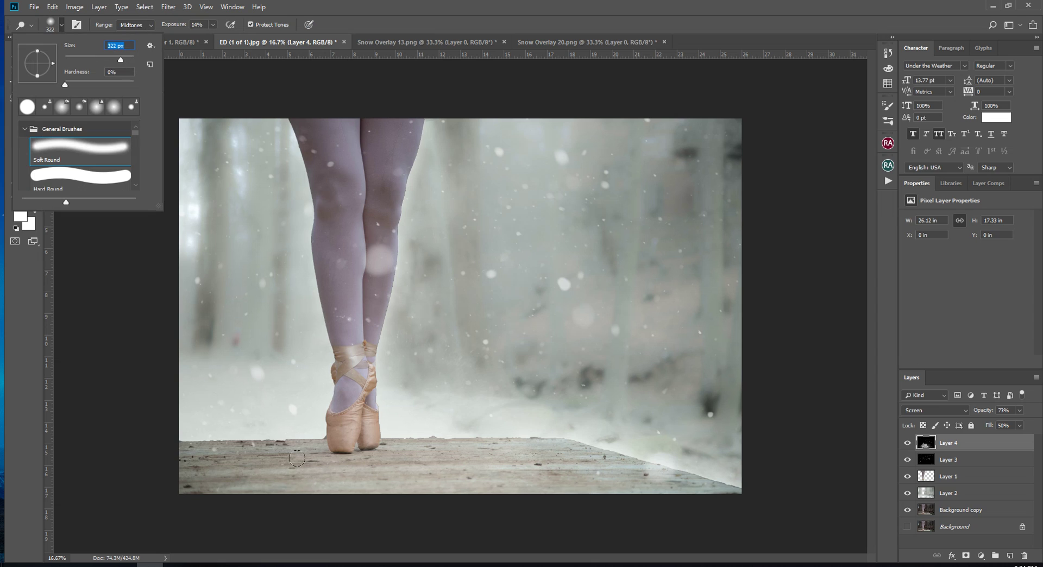
key(Return)
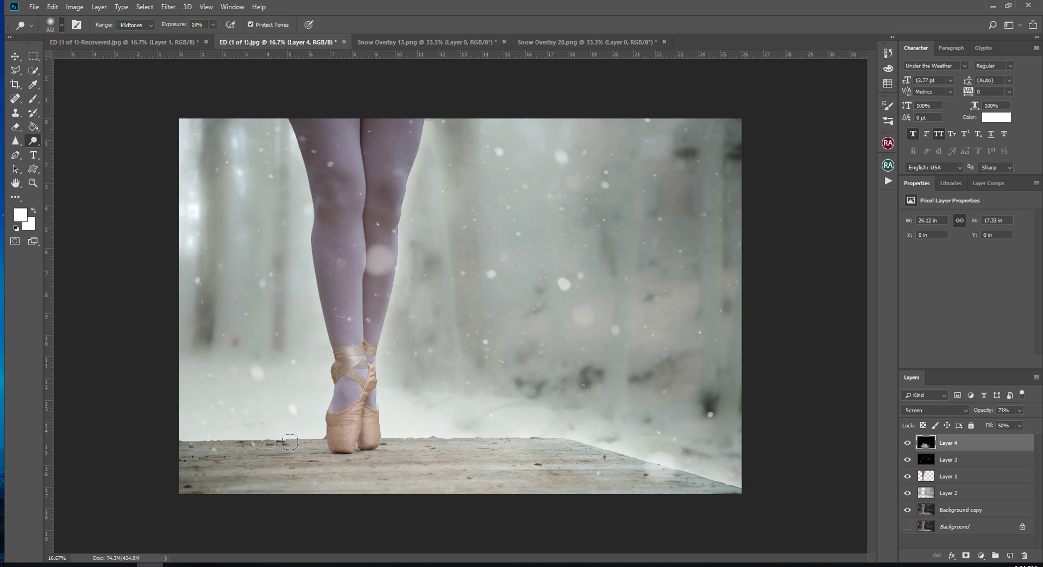
click(965, 515)
click(62, 25)
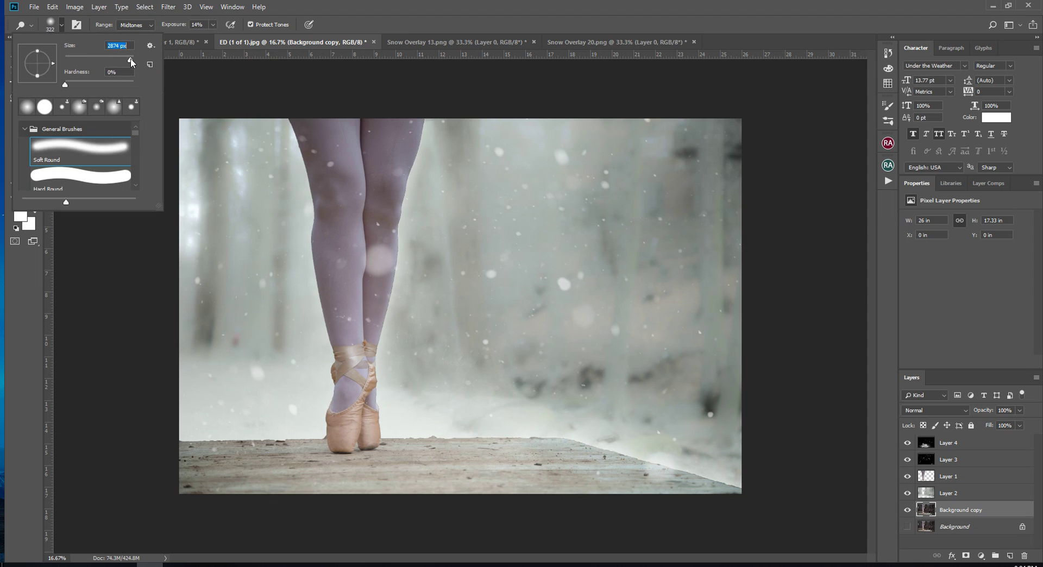
drag(130, 57, 128, 58)
drag(262, 483, 346, 482)
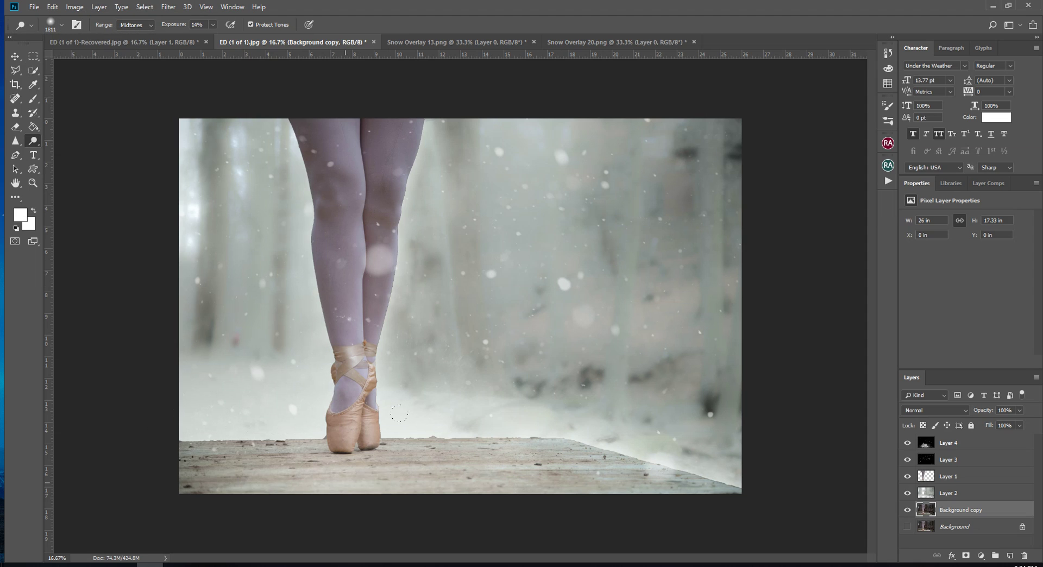
drag(399, 414, 719, 441)
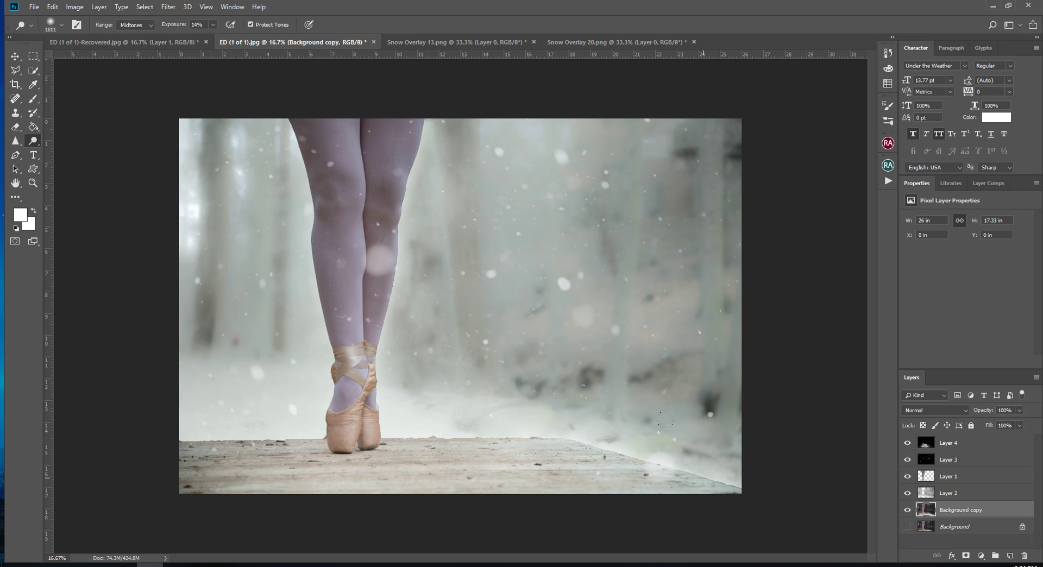
drag(664, 419, 365, 436)
mouse_move(97, 426)
mouse_down()
mouse_move(137, 410)
mouse_move(110, 440)
mouse_up()
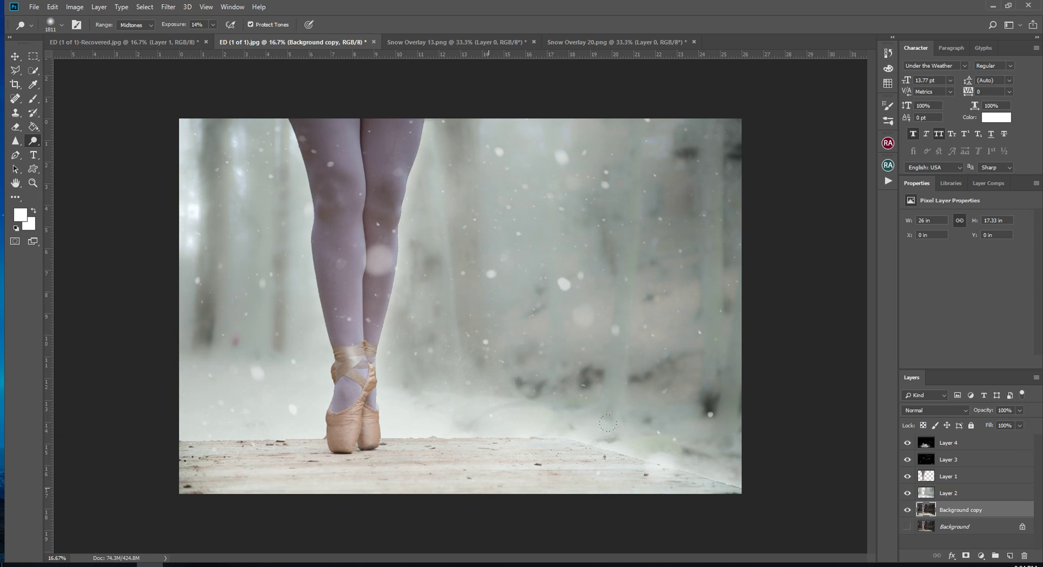
click(949, 481)
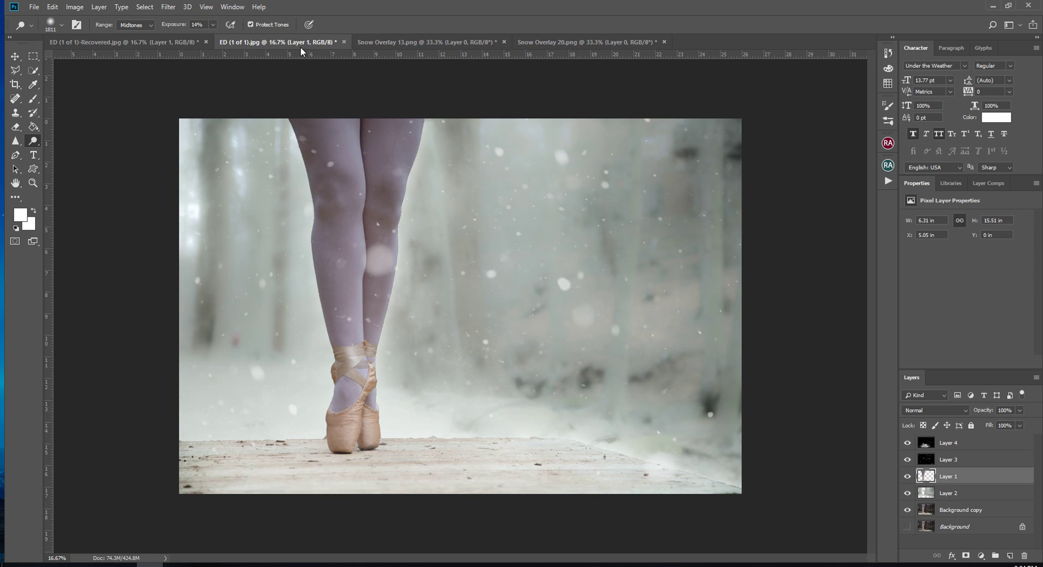
mouse_move(277, 58)
mouse_down()
mouse_move(307, 150)
mouse_move(307, 359)
mouse_up()
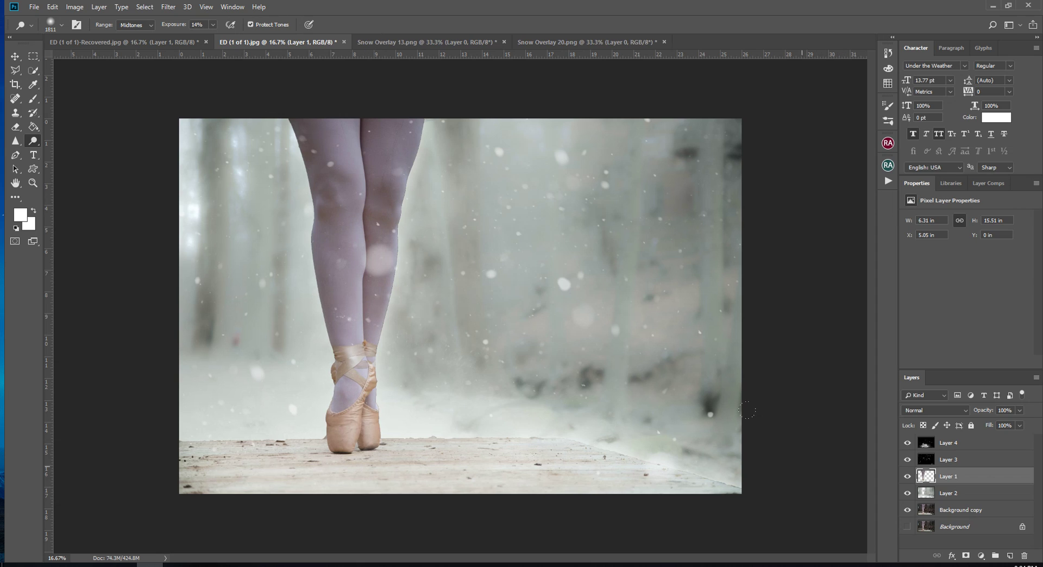
Step: Soften the platform's back edge on Background copy with a 322 px Blur brush, and merge the visible layers
click(965, 510)
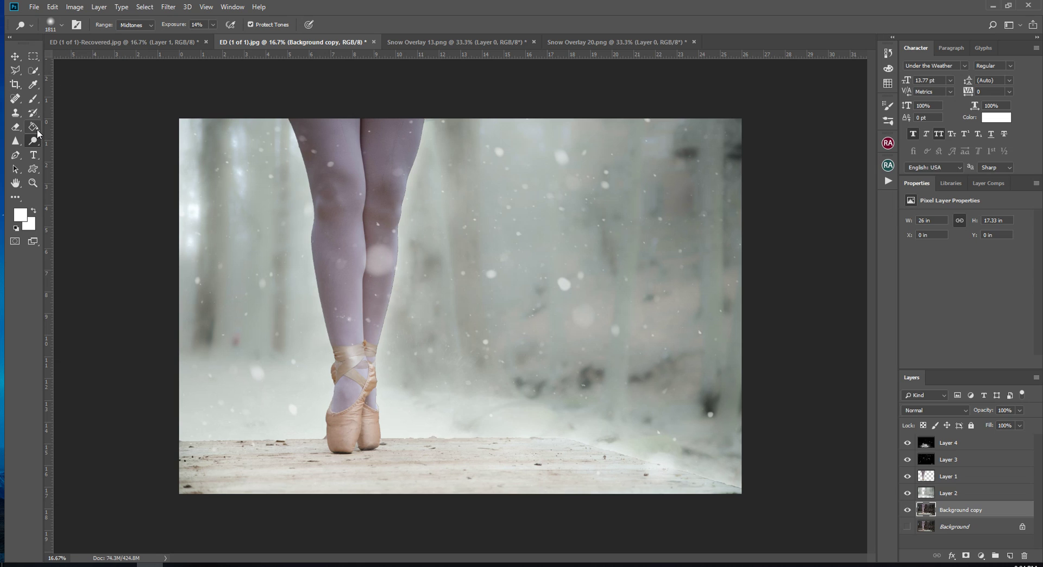
drag(15, 140, 60, 141)
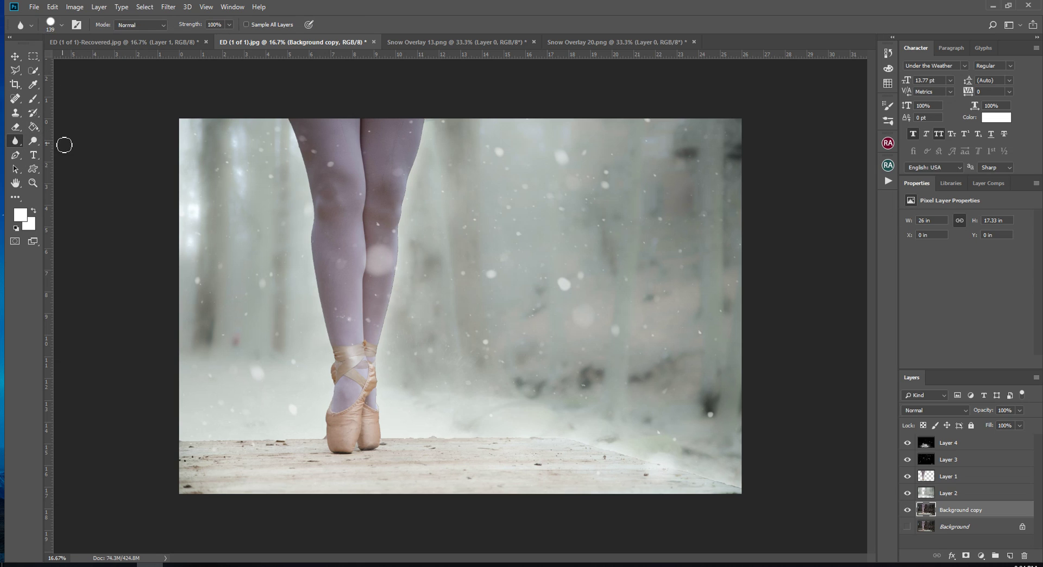
click(61, 25)
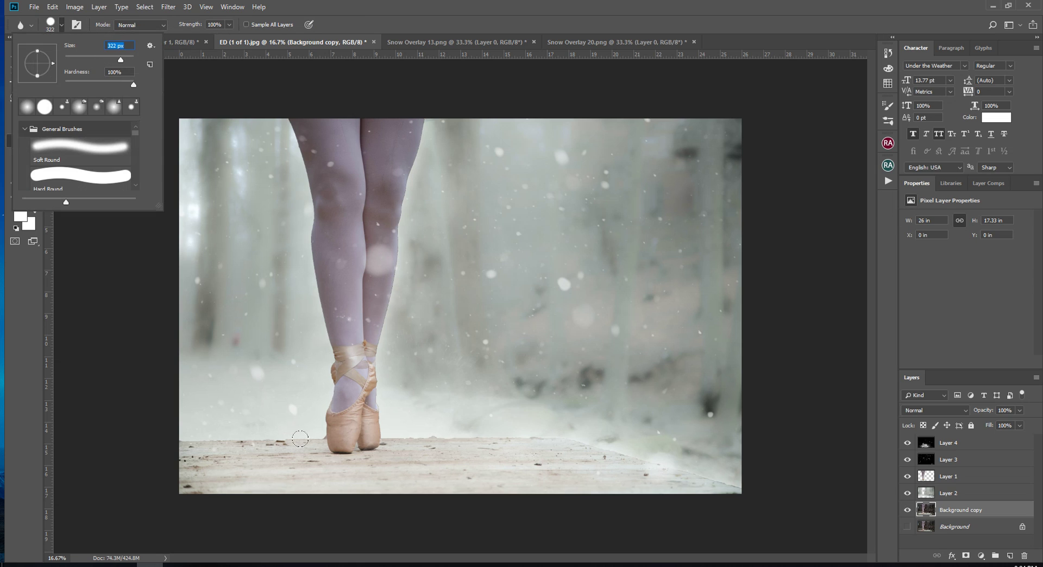
click(300, 438)
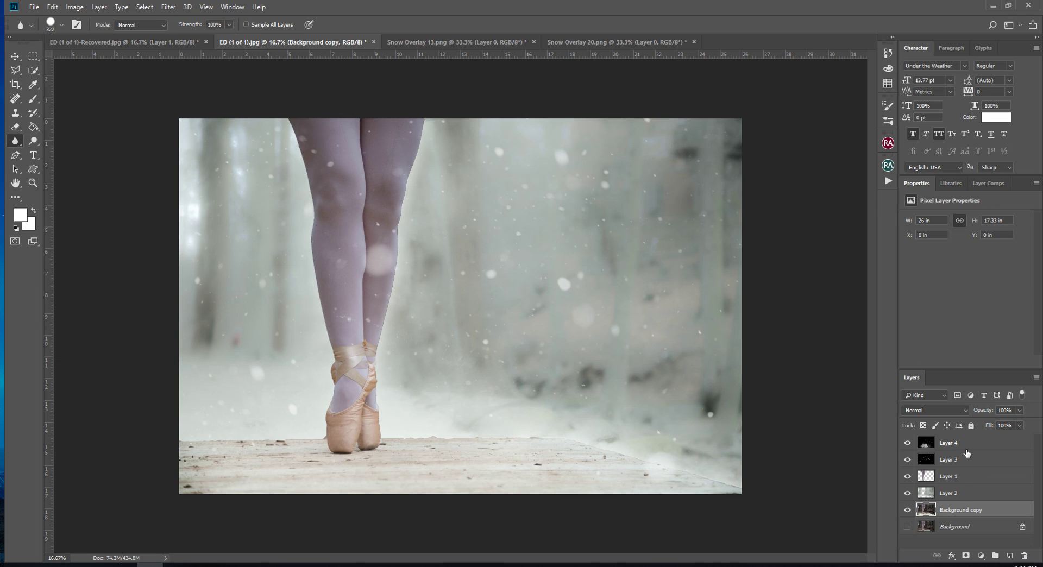
right_click(962, 504)
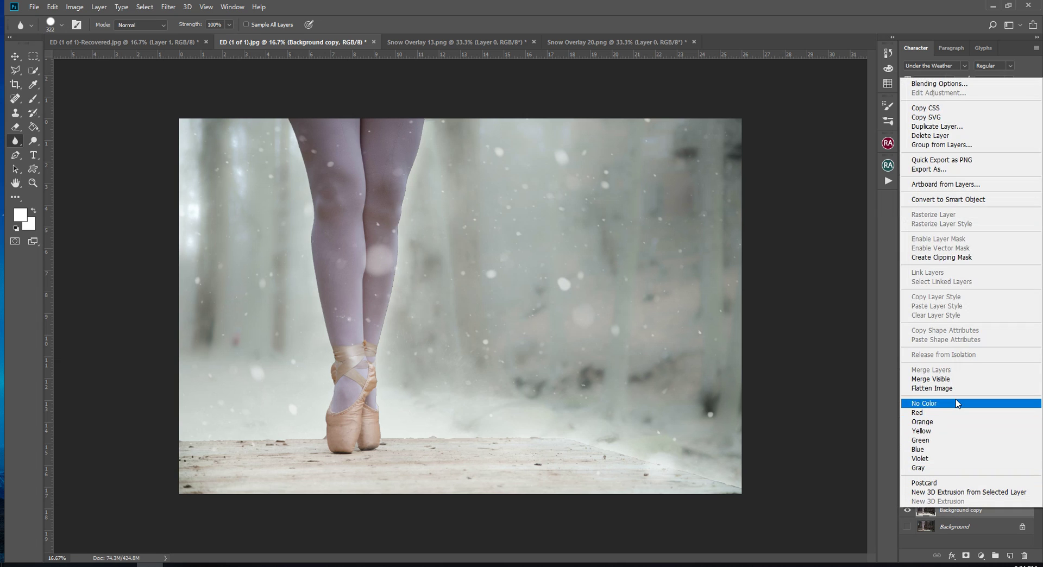
click(958, 379)
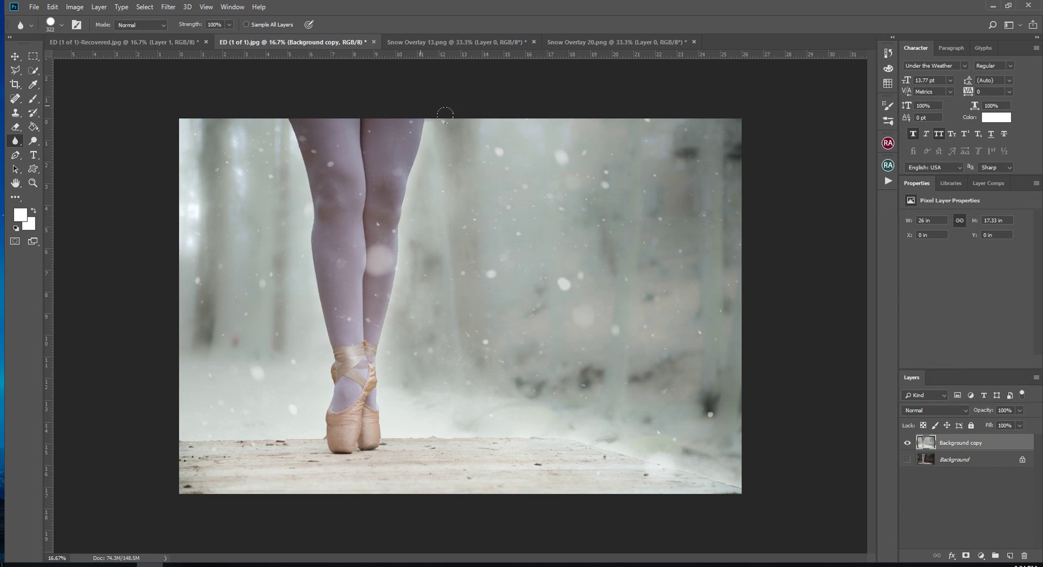
Step: Copy the dancer's legs and shoes onto a new layer using Quick Selection, and reselect the Background copy layer
click(34, 70)
mouse_move(348, 131)
mouse_down()
mouse_move(374, 134)
mouse_move(379, 156)
mouse_move(364, 226)
mouse_move(356, 440)
mouse_up()
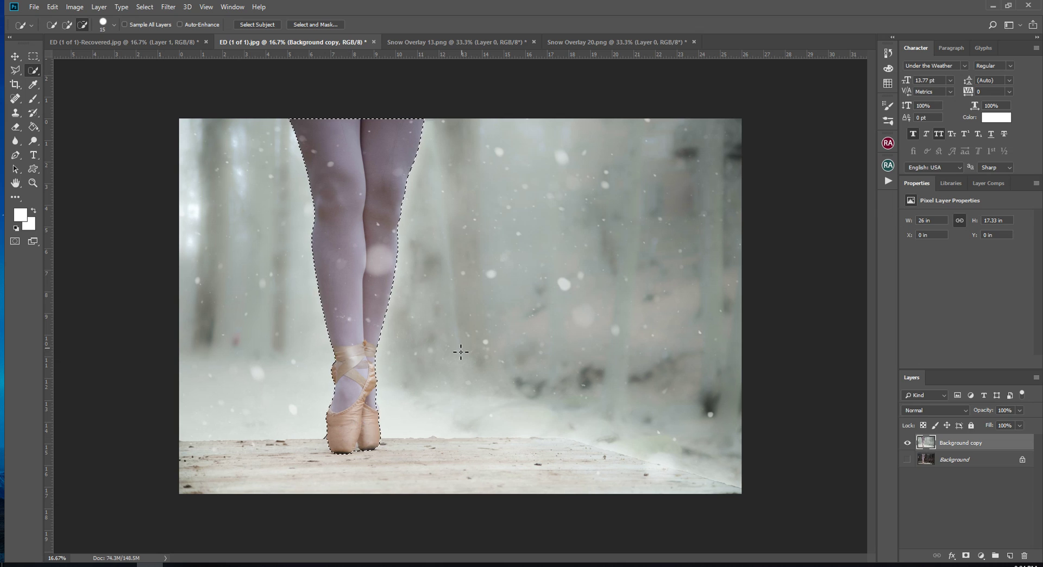
key(ctrl+j)
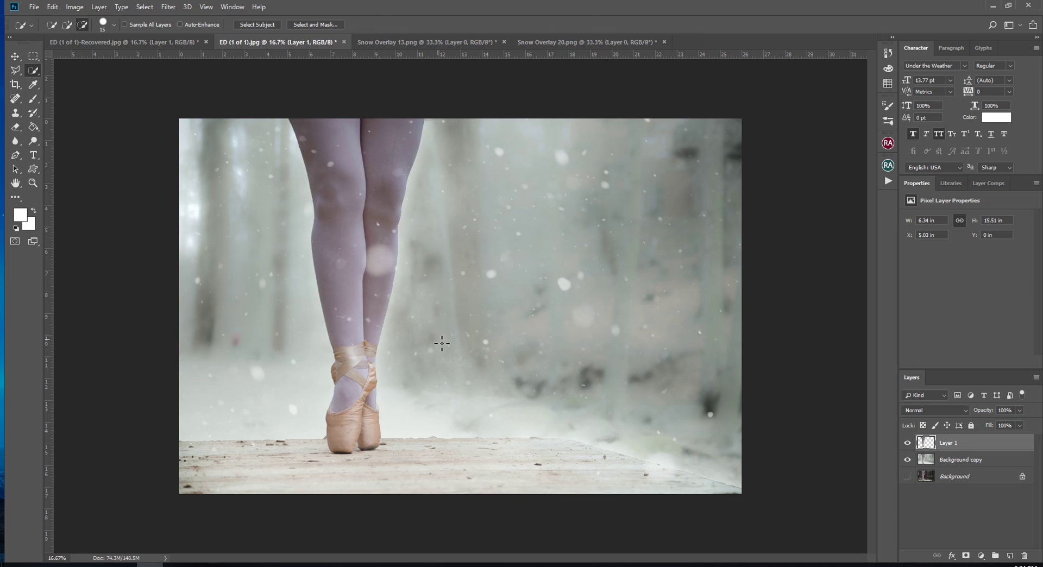
click(992, 466)
click(168, 6)
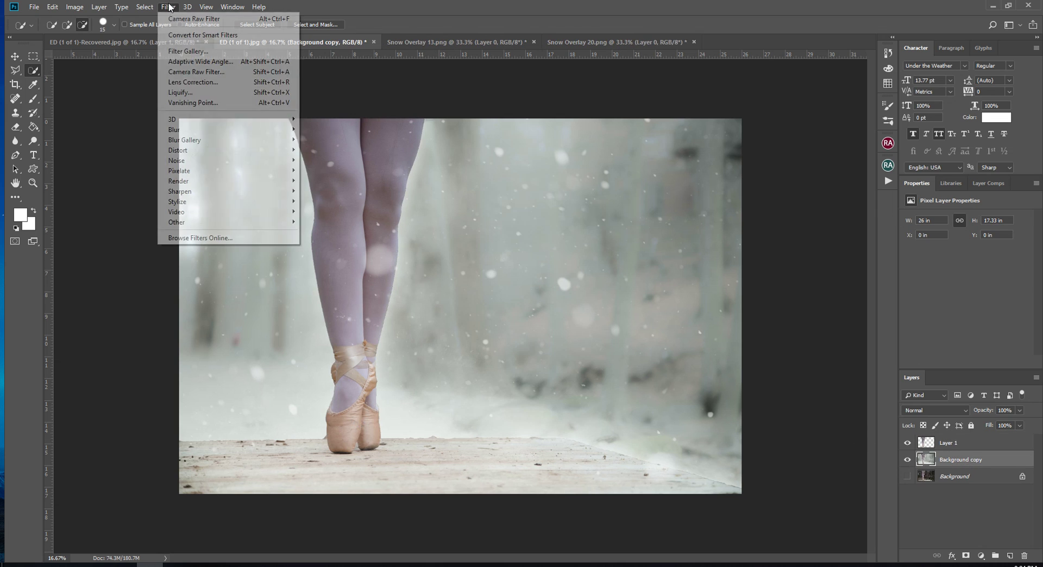
click(182, 71)
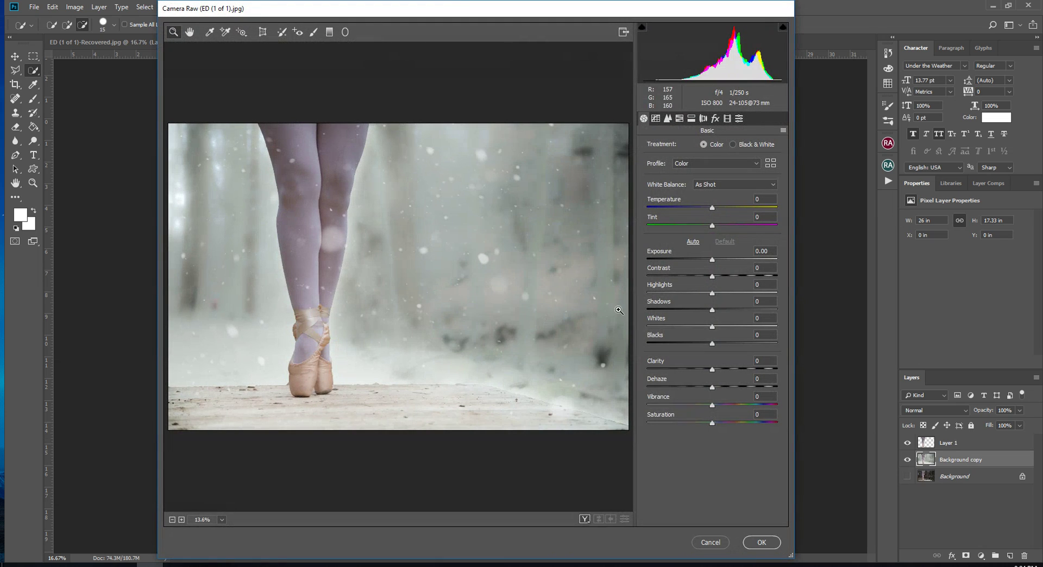
key(Return)
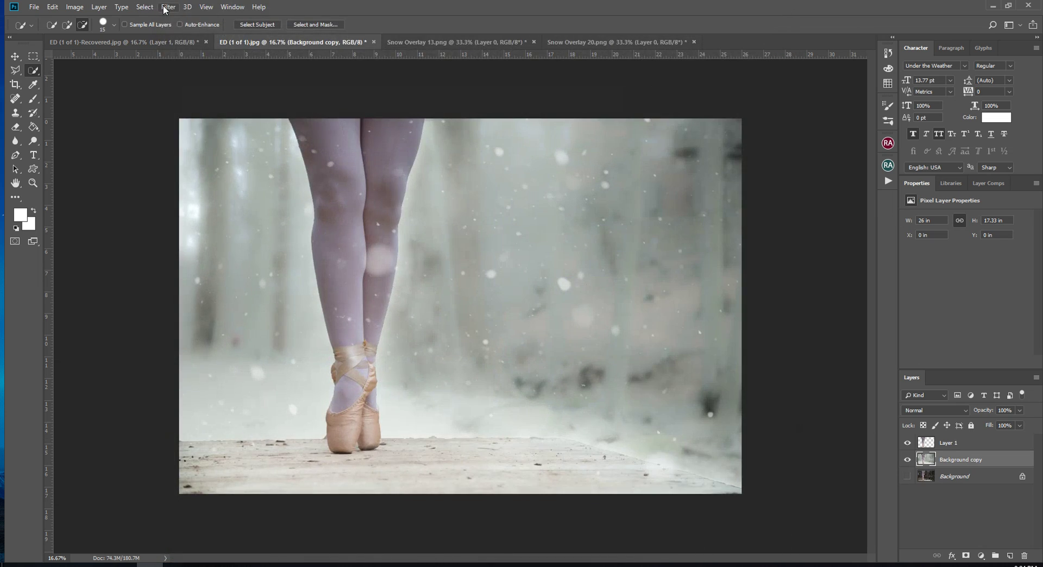
Step: Apply a Lens Blur with a radius of 25 to the Background copy layer
click(168, 6)
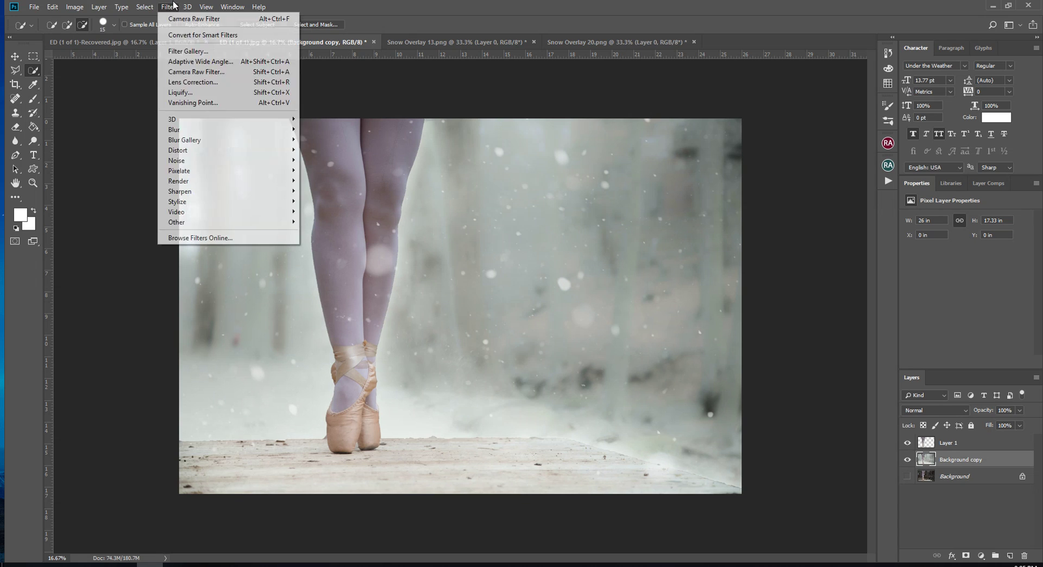
mouse_move(193, 131)
click(333, 181)
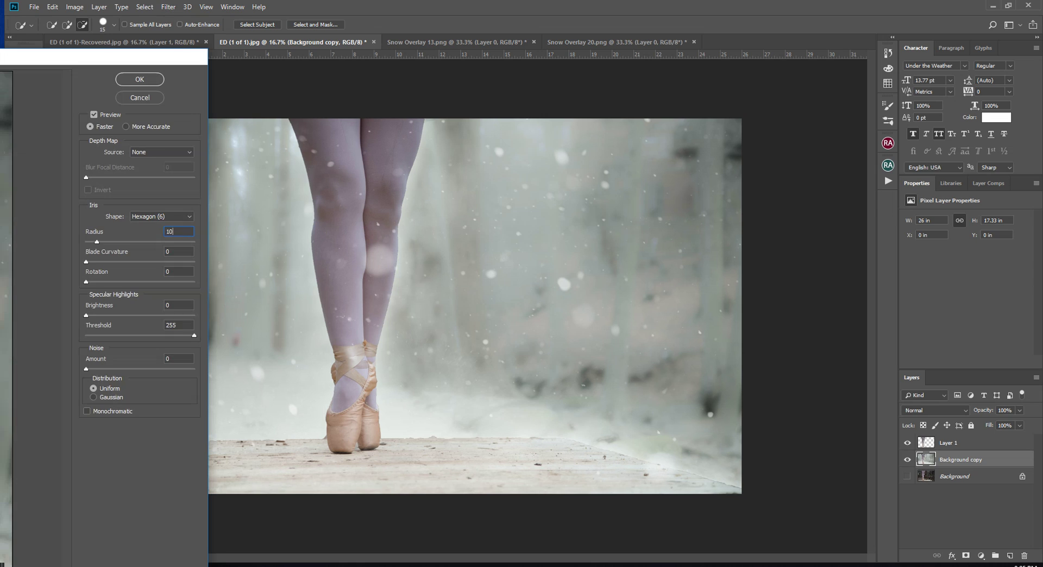
drag(149, 63, 776, 18)
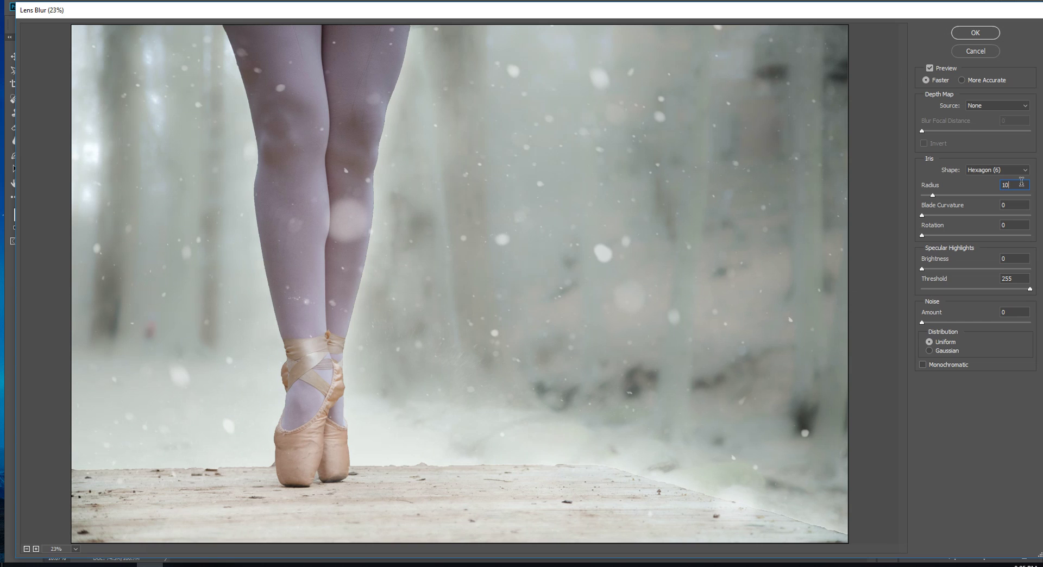
drag(1019, 184, 982, 189)
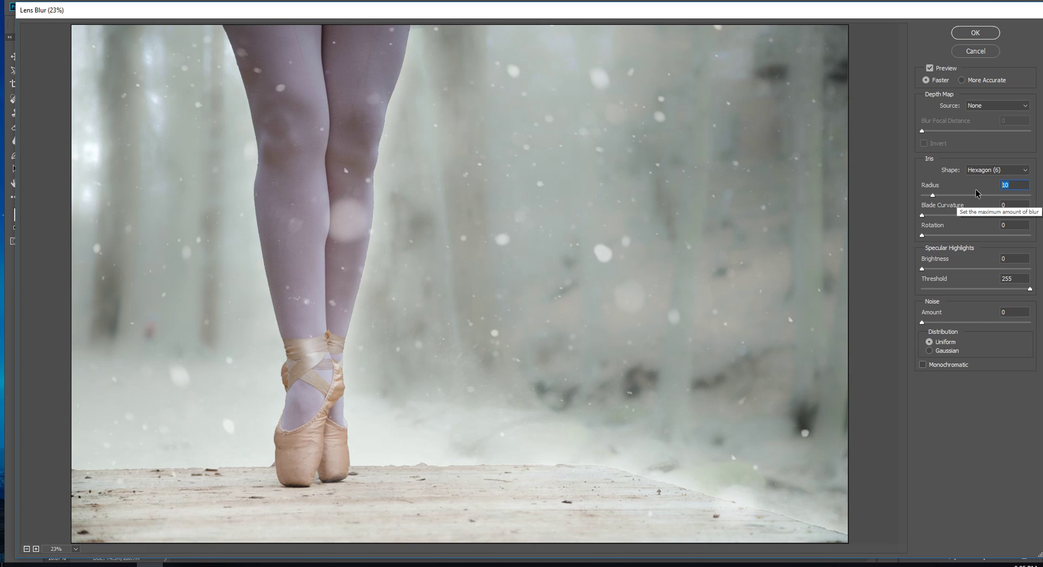
text(25)
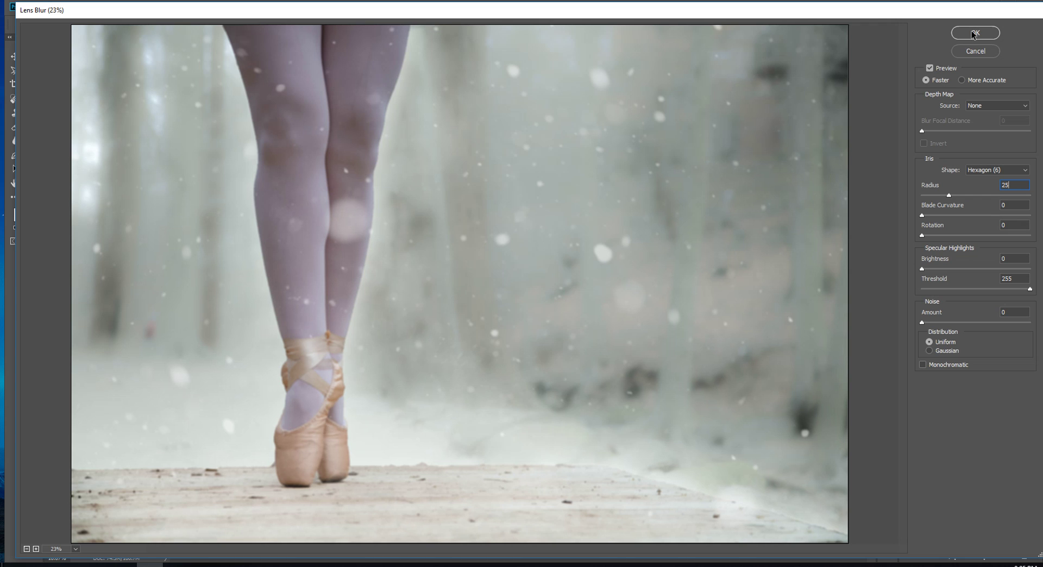
click(973, 33)
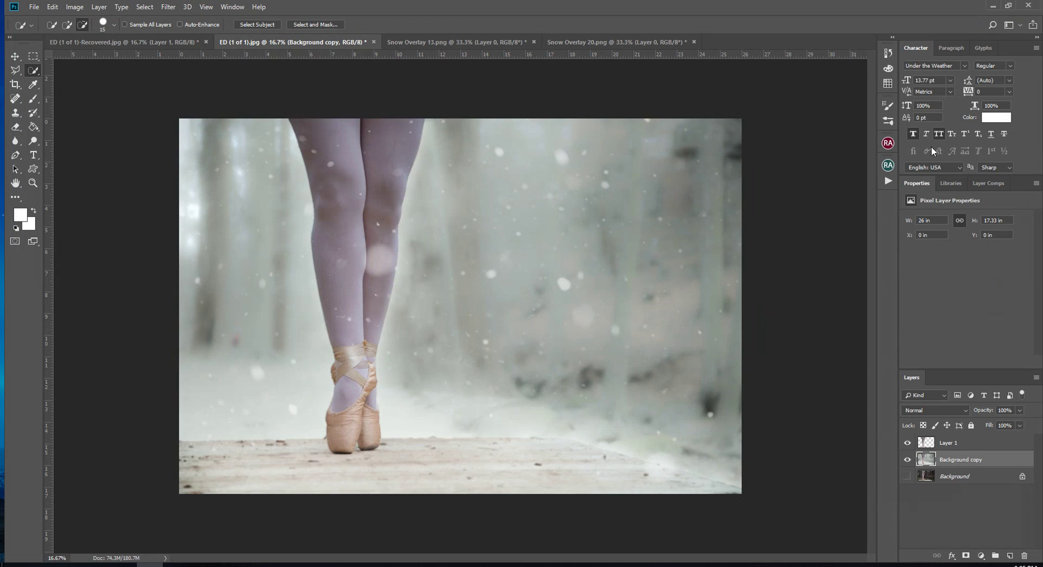
click(907, 443)
click(1018, 410)
mouse_move(1021, 423)
mouse_down()
mouse_move(1002, 423)
mouse_move(1025, 421)
mouse_up()
click(847, 425)
Step: Apply Camera Raw to the legs layer with exposure +0.10 and luminance noise reduction 14, and merge the visible layers
click(958, 446)
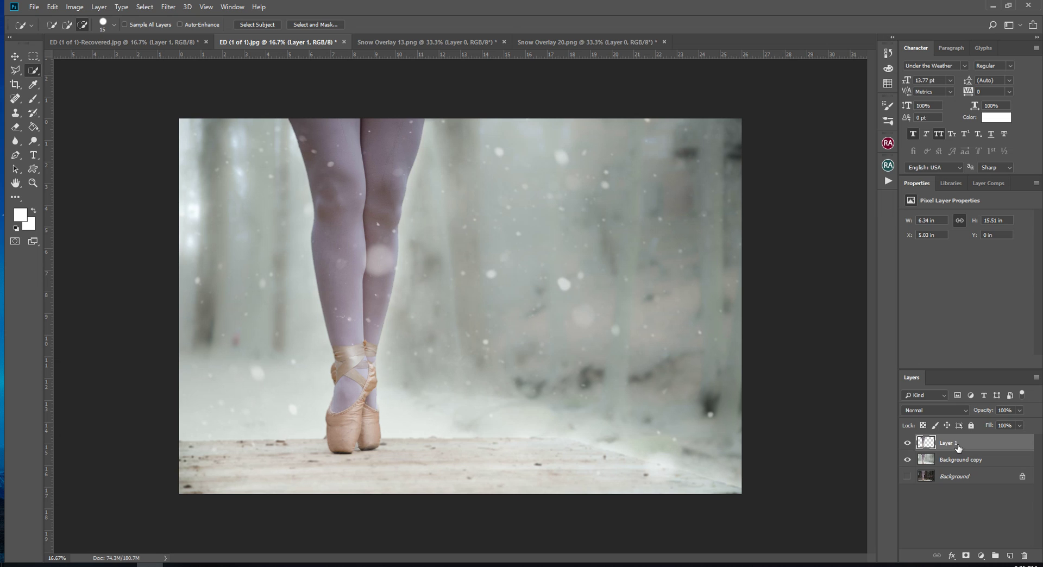
click(168, 6)
click(196, 70)
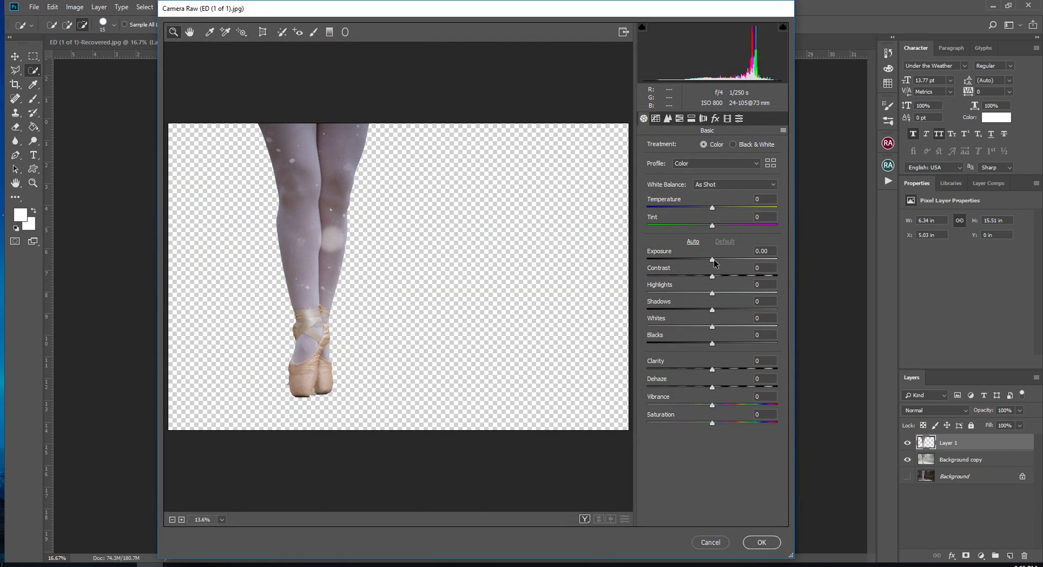
drag(714, 259, 716, 259)
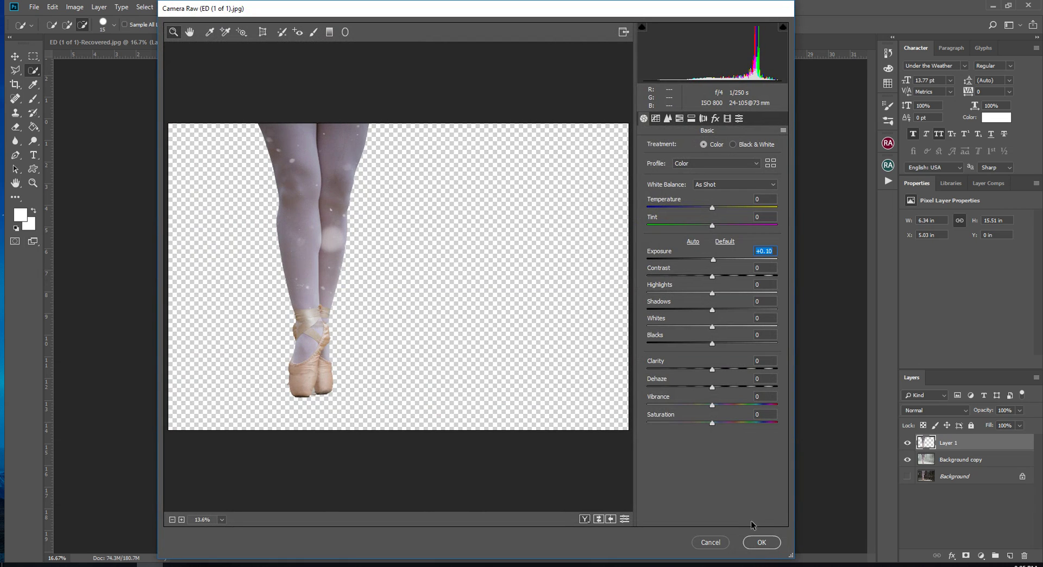
click(668, 117)
drag(647, 253, 664, 252)
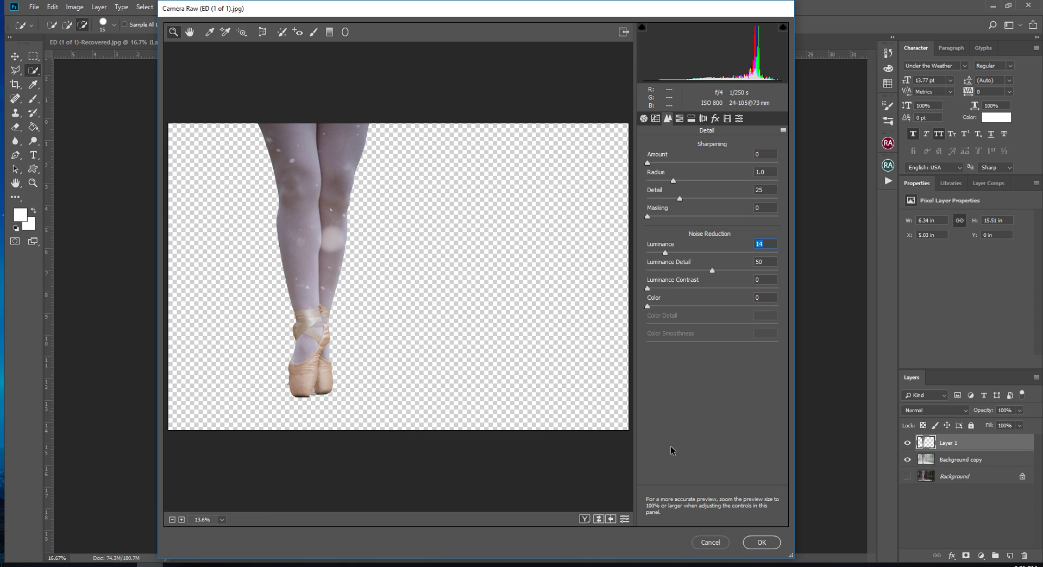
click(761, 542)
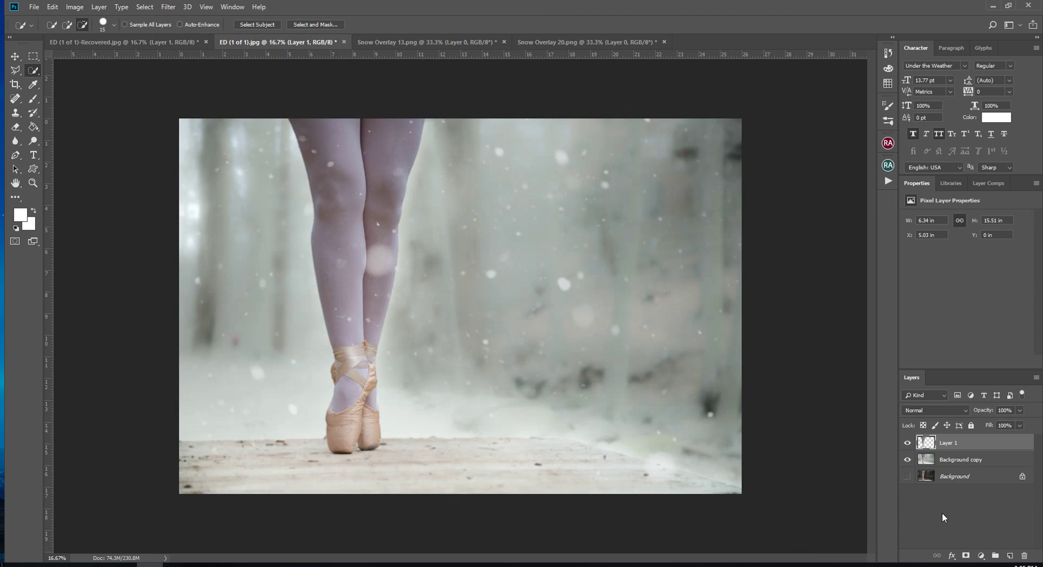
right_click(975, 443)
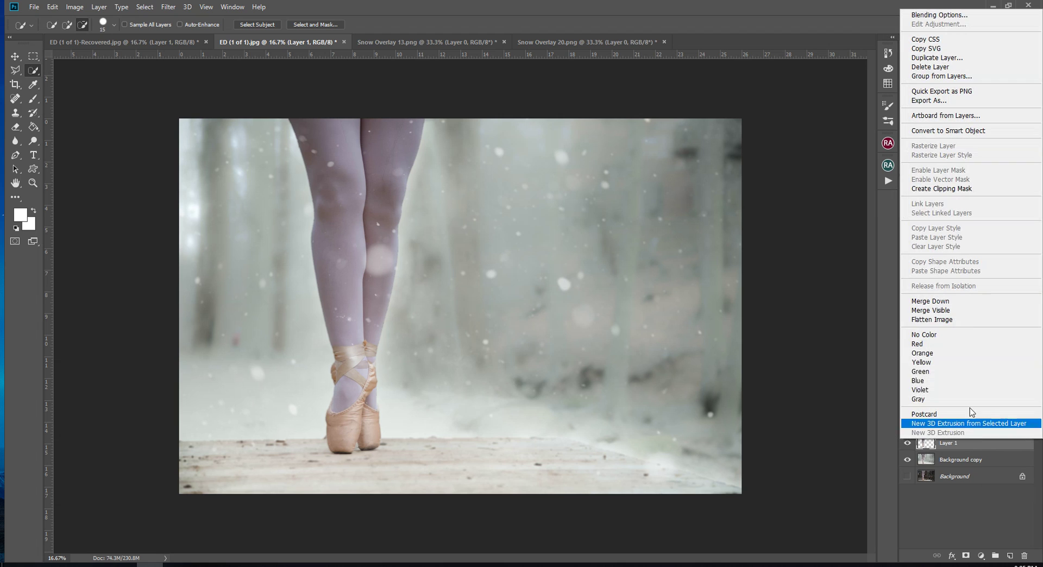
click(923, 311)
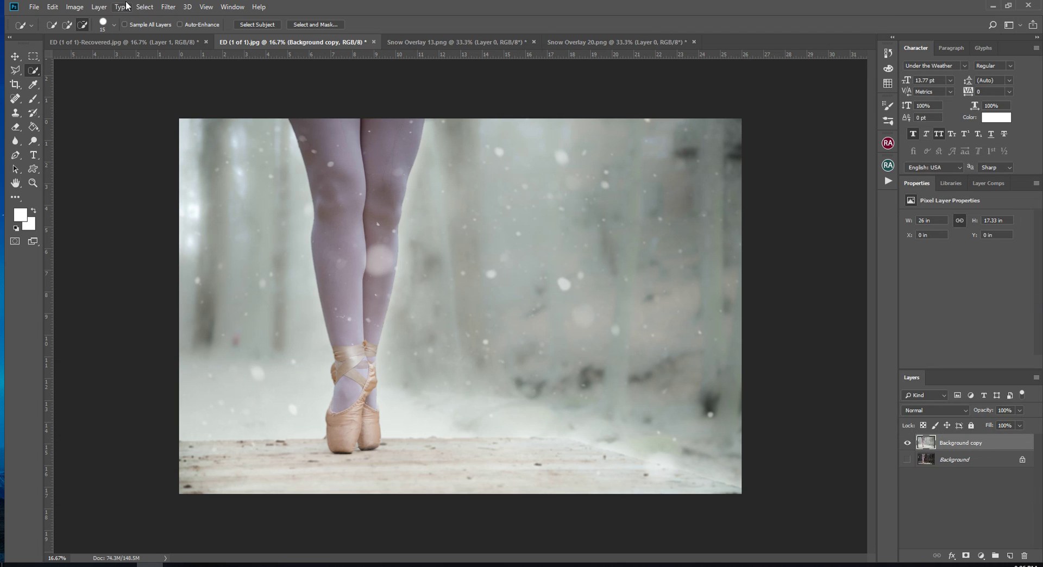
Step: Clear the selection in Snow Overlay 13.png and bring the overlay into the ED (1 of 1).jpg document as a new layer
click(419, 46)
mouse_move(401, 167)
mouse_down()
mouse_move(317, 71)
mouse_move(326, 95)
mouse_up()
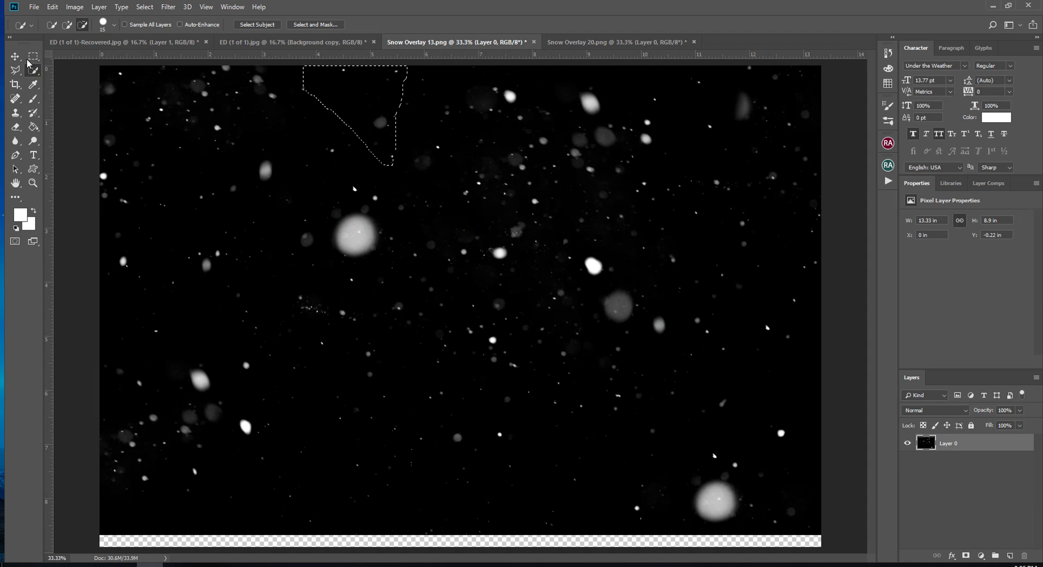
key(v)
key(ctrl+d)
drag(225, 176, 276, 214)
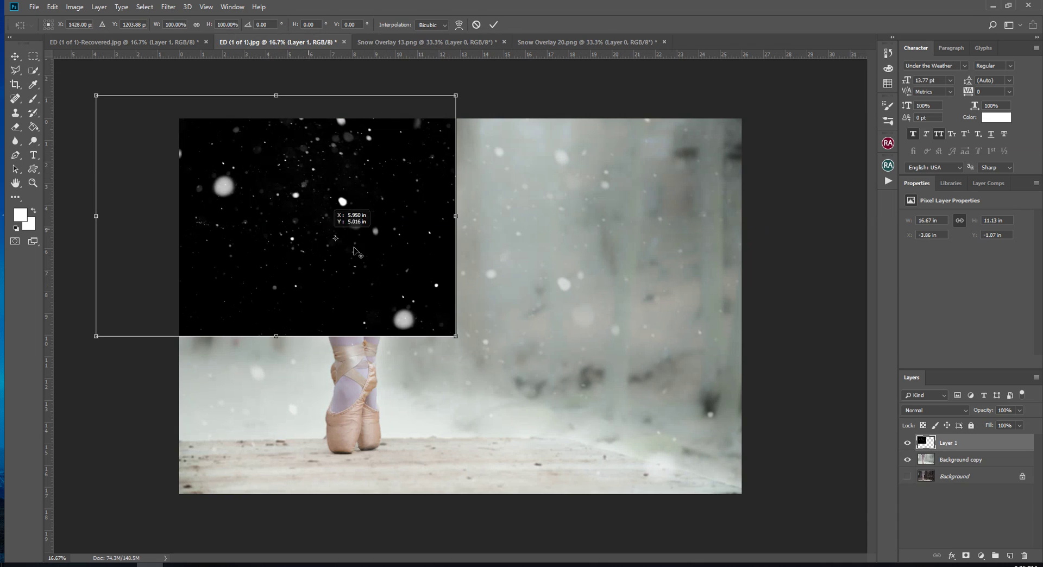
Step: Scale the snow overlay layer to about 156% so that it covers the whole canvas
key(ctrl+t)
drag(405, 255, 488, 278)
drag(541, 359, 742, 494)
key(Return)
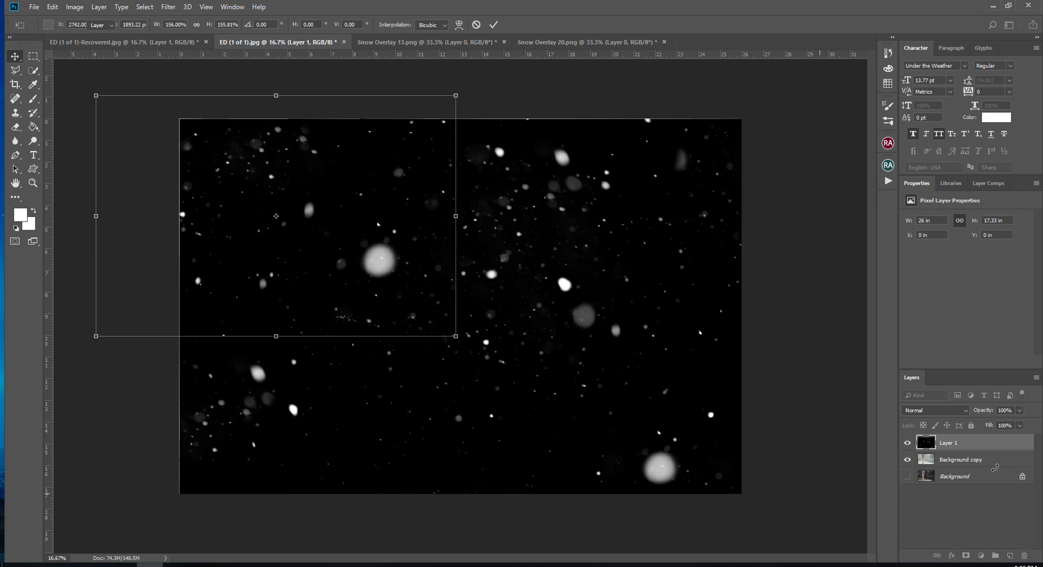
Step: Set the snow overlay layer's blend mode to Screen and slightly lower its opacity
click(941, 411)
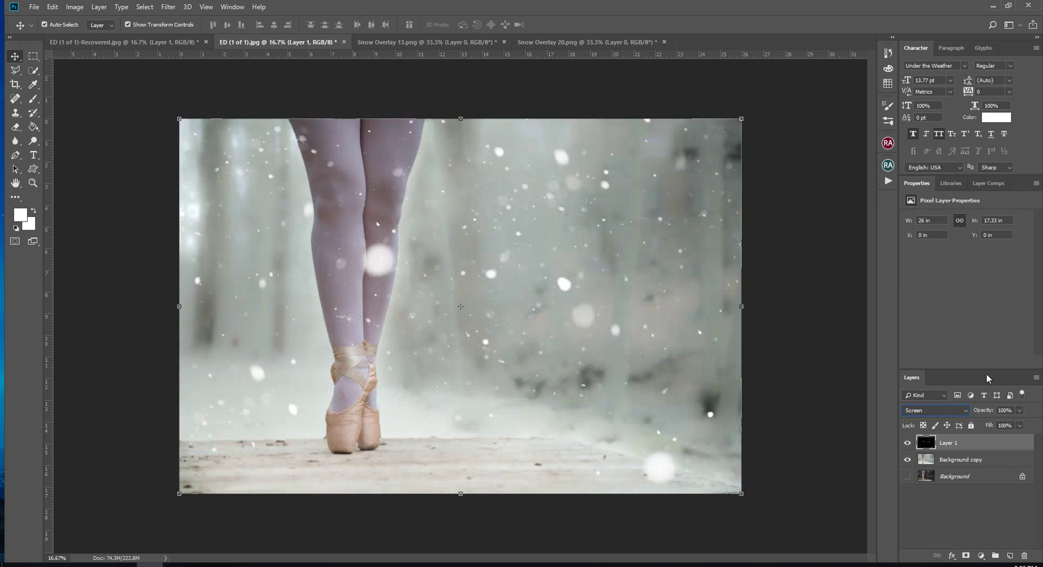
click(929, 231)
click(1019, 411)
drag(991, 419, 992, 418)
click(815, 340)
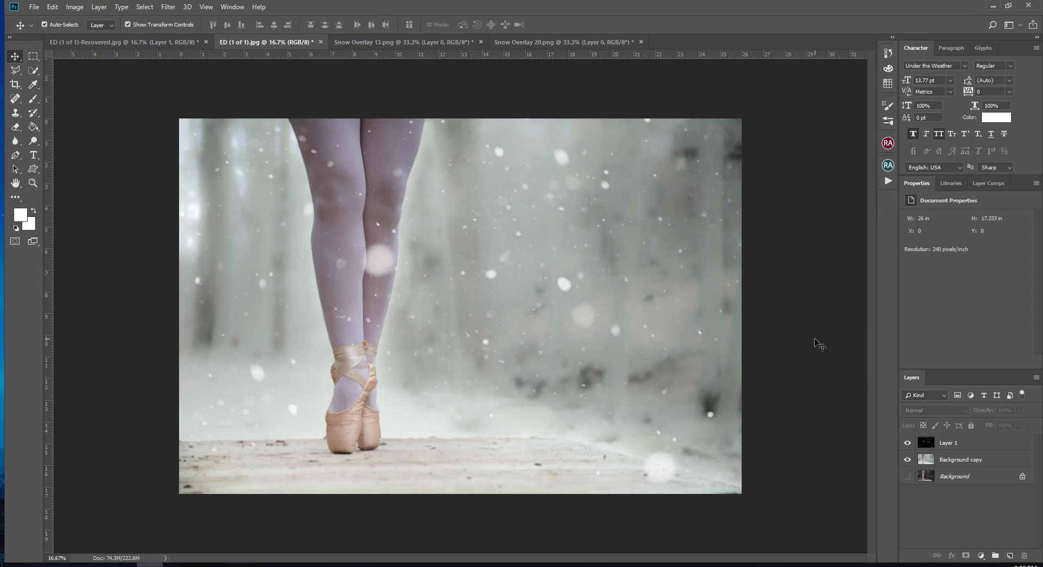
Step: Merge the snow overlay layer down into the Background copy layer
right_click(948, 442)
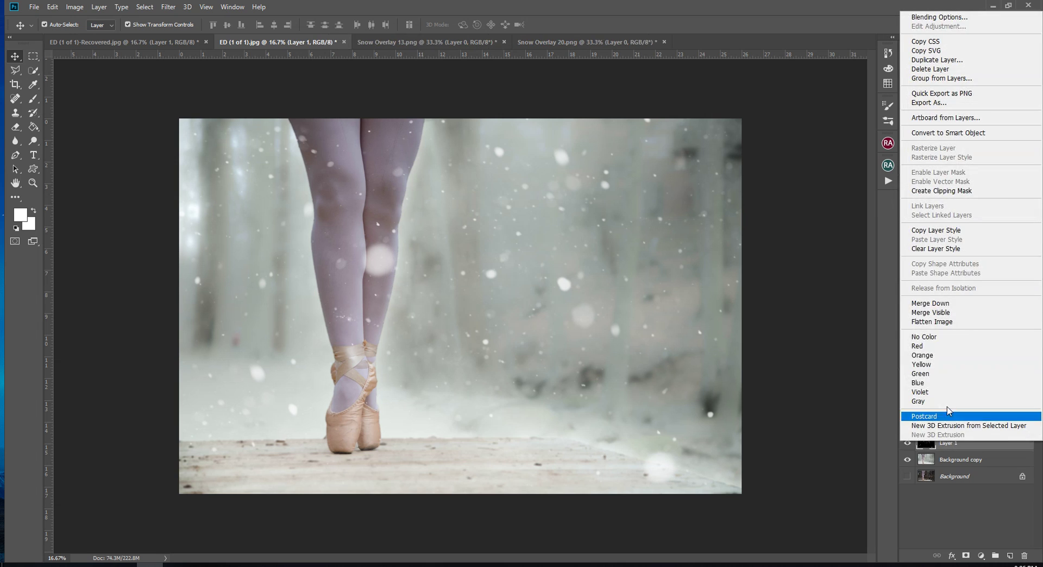
click(937, 304)
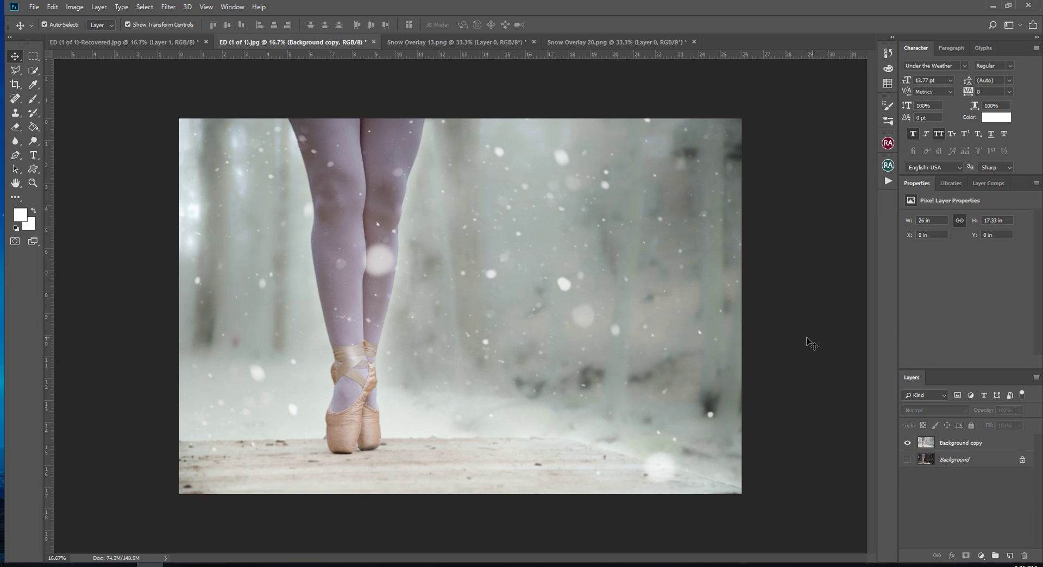
click(811, 342)
Step: Lighten the wooden platform on the Background copy layer using the Dodge tool with Midtones range and 14% exposure
click(15, 140)
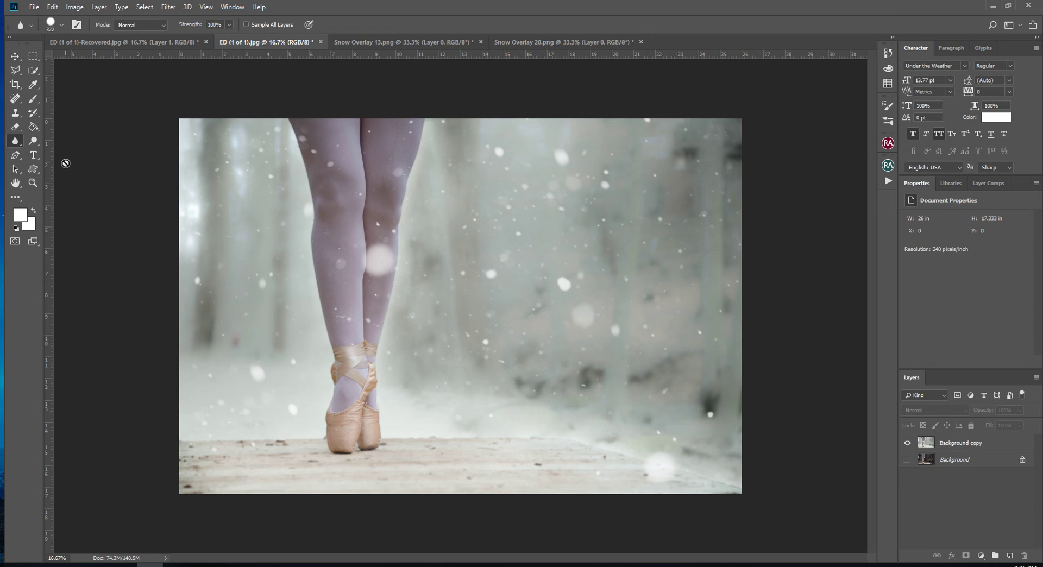
click(59, 27)
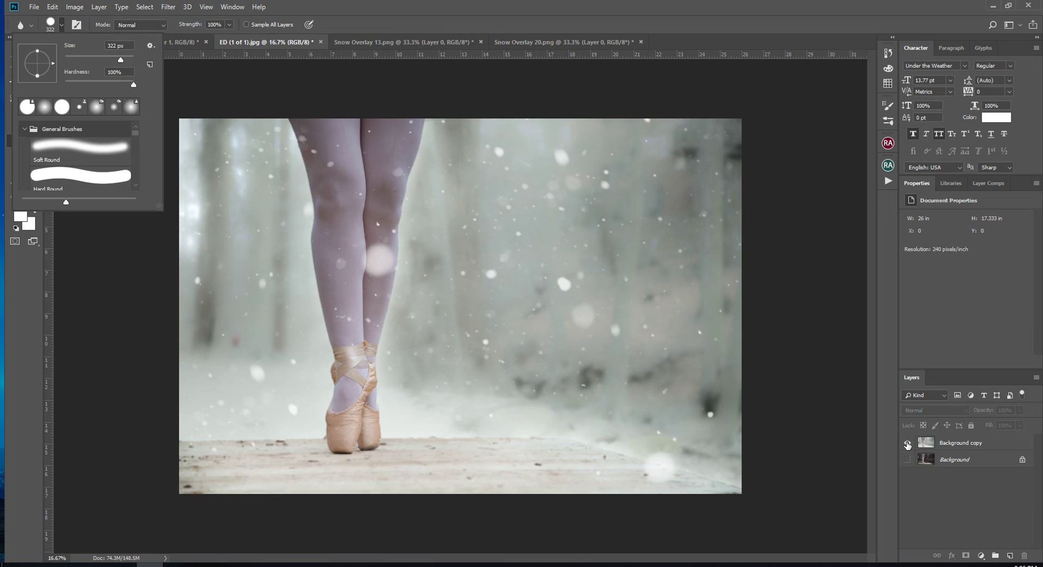
click(953, 443)
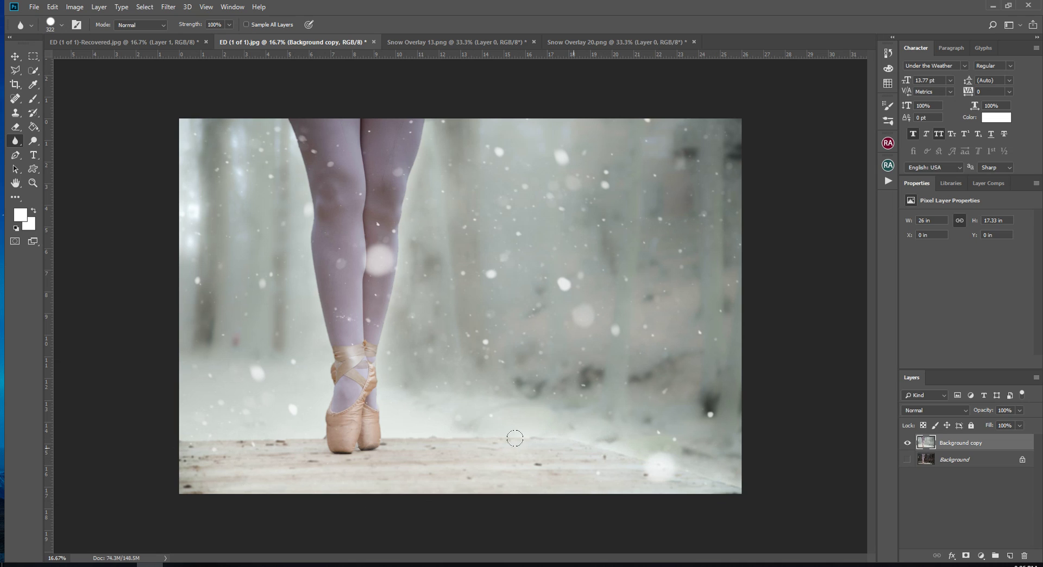
click(33, 141)
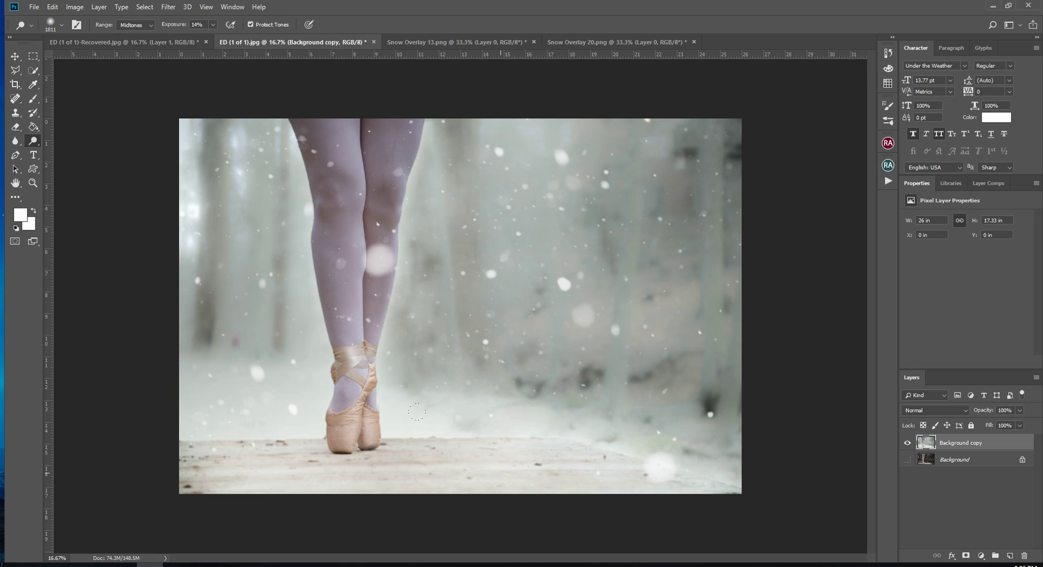
drag(123, 419, 118, 427)
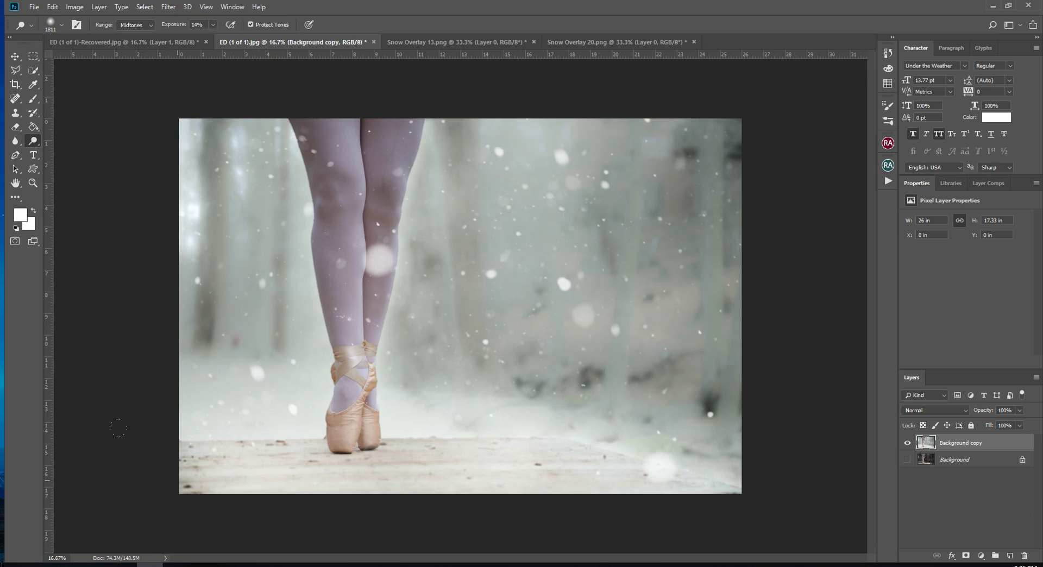
click(15, 56)
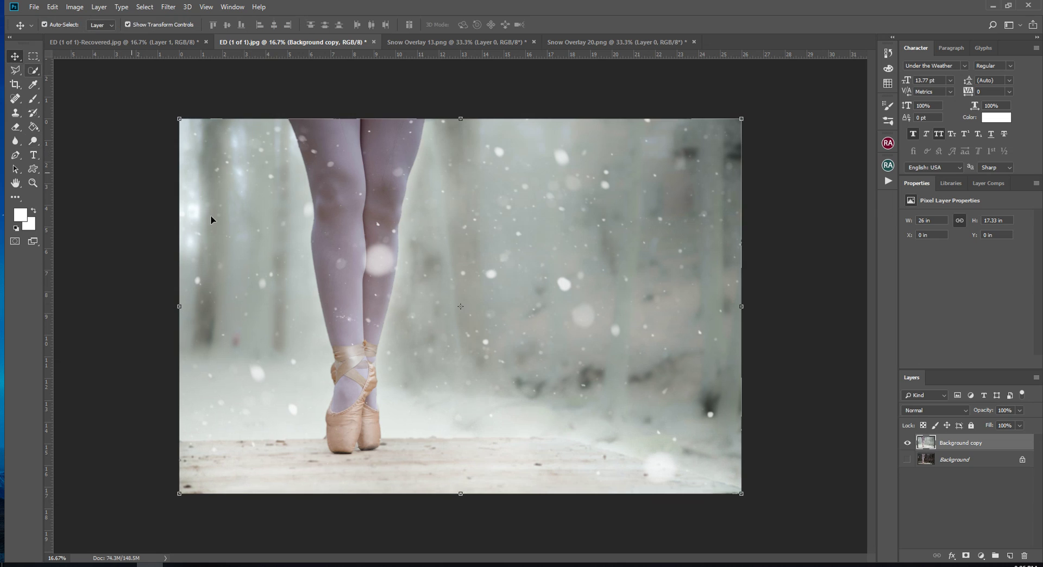
Step: Show the original Background layer and toggle the Background copy layer's visibility to compare the photo before and after editing
click(917, 459)
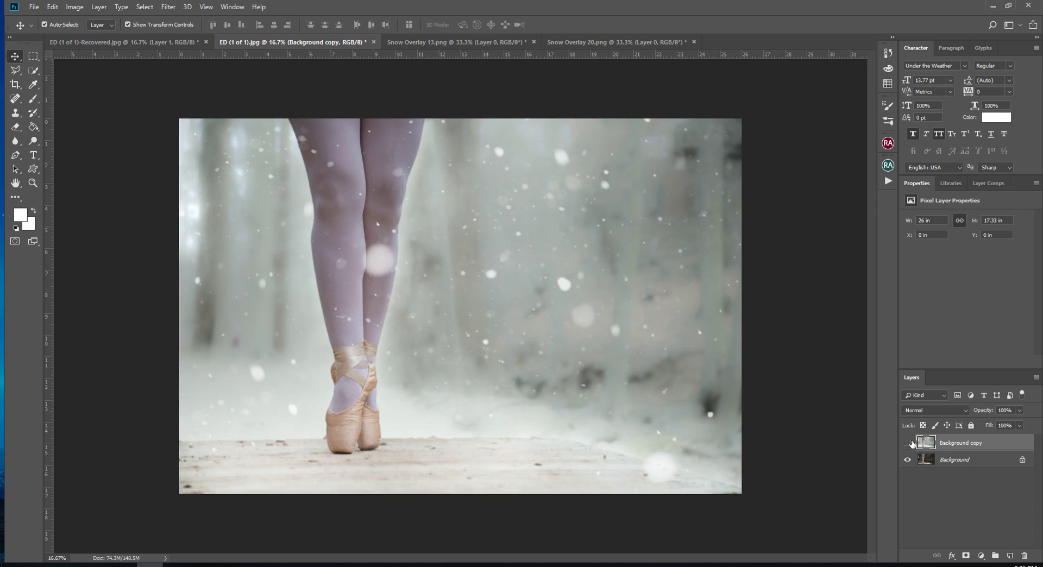
click(913, 443)
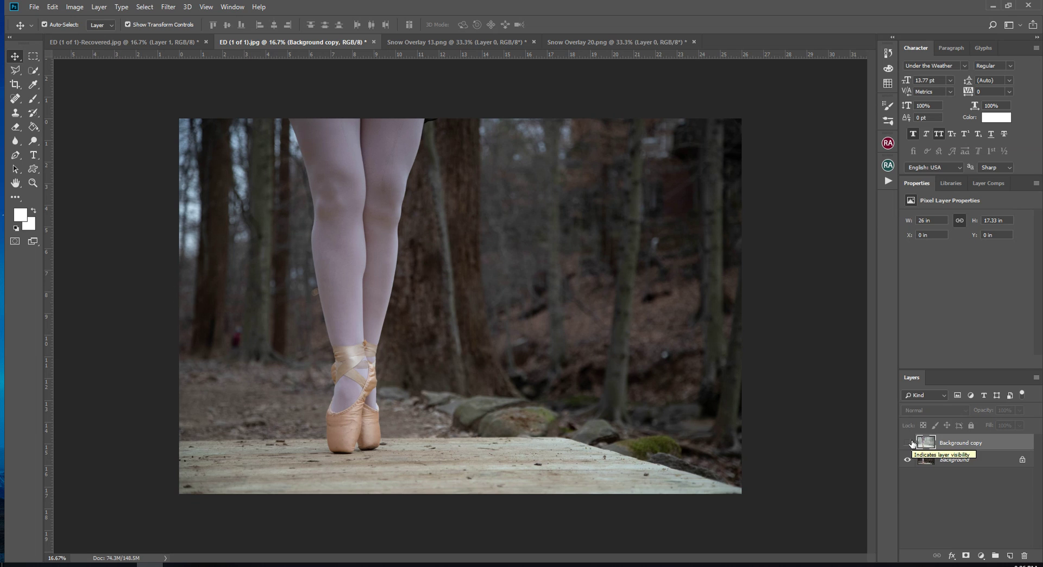
click(907, 443)
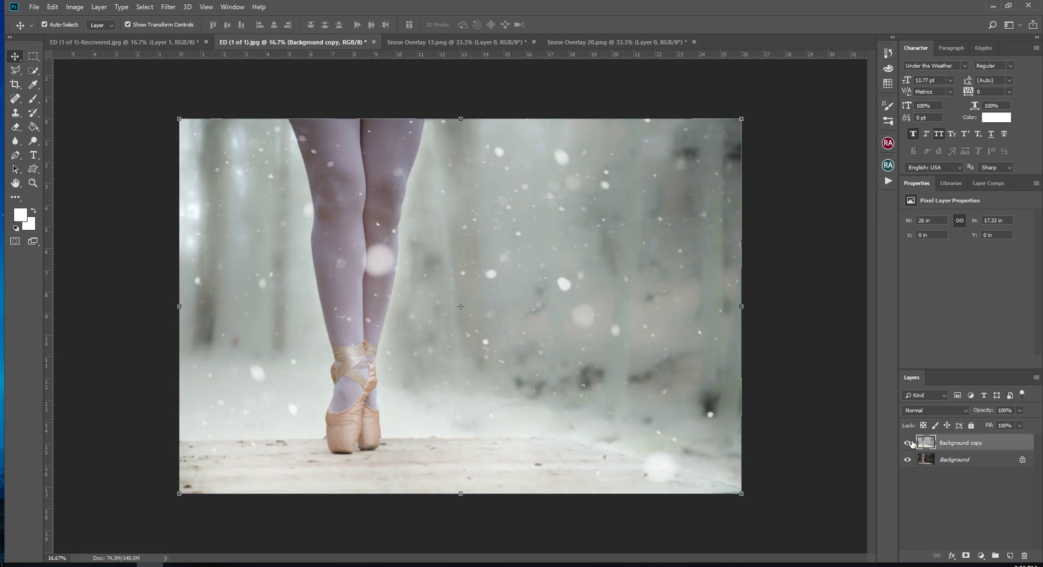
click(907, 443)
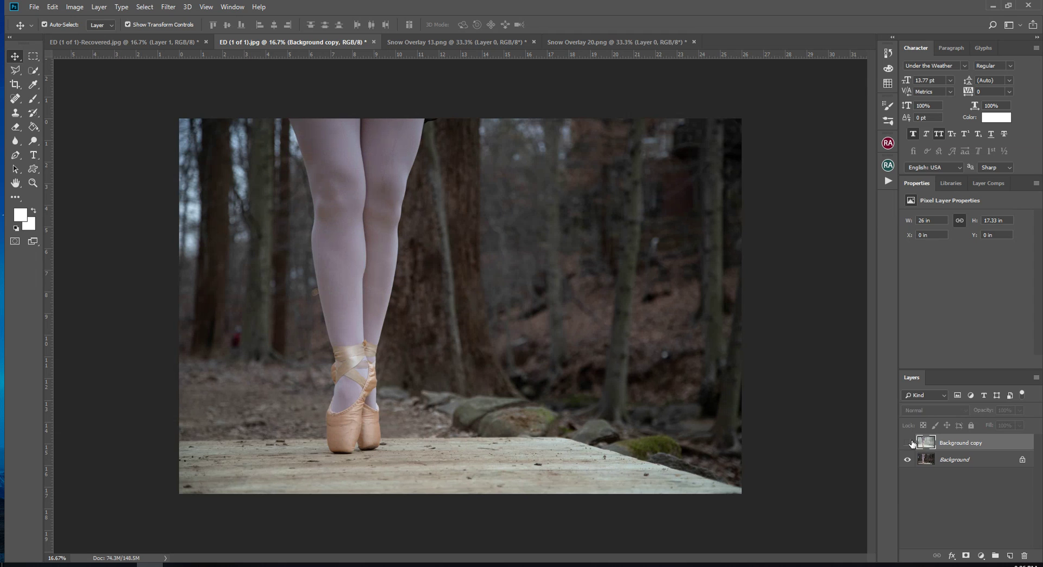
click(907, 443)
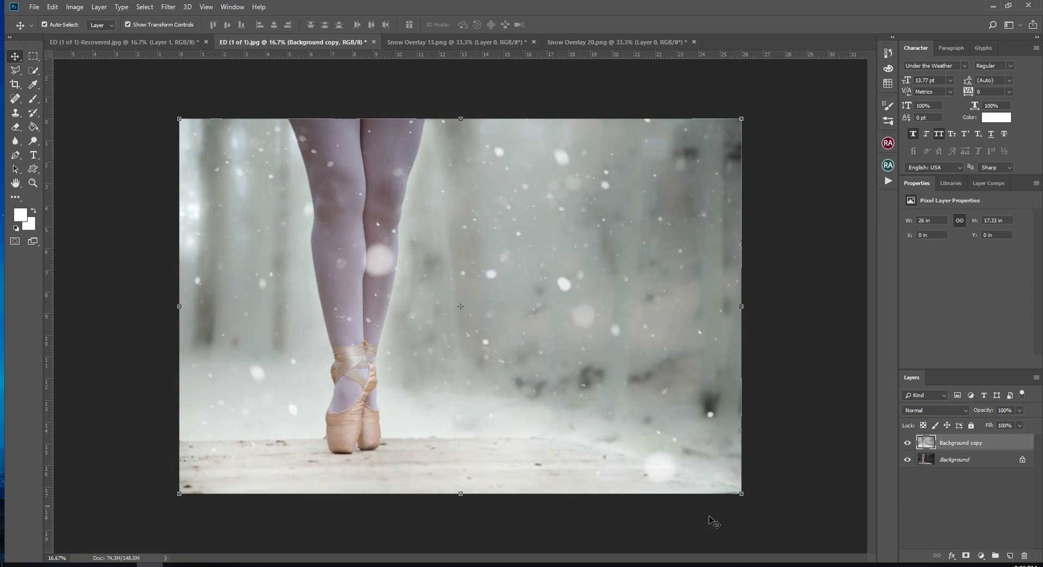